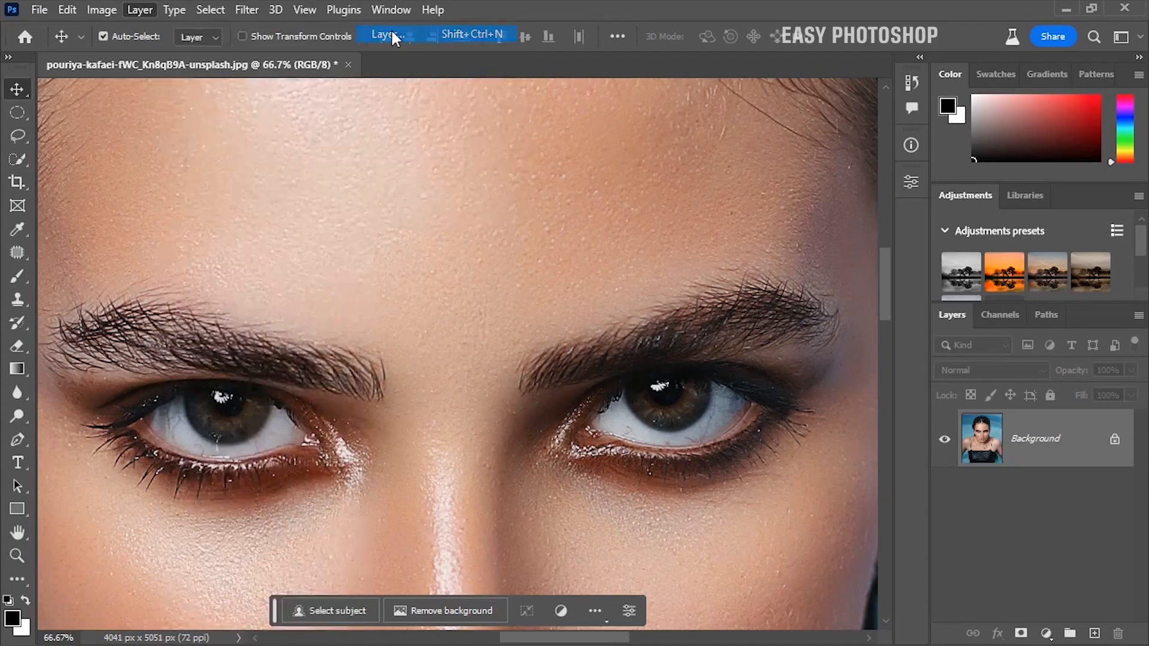
Create a new Overlay layer filled with 50% gray, and change its blend mode to Color Dodge.
{"action": "left_click", "coordinate": [425, 361]}
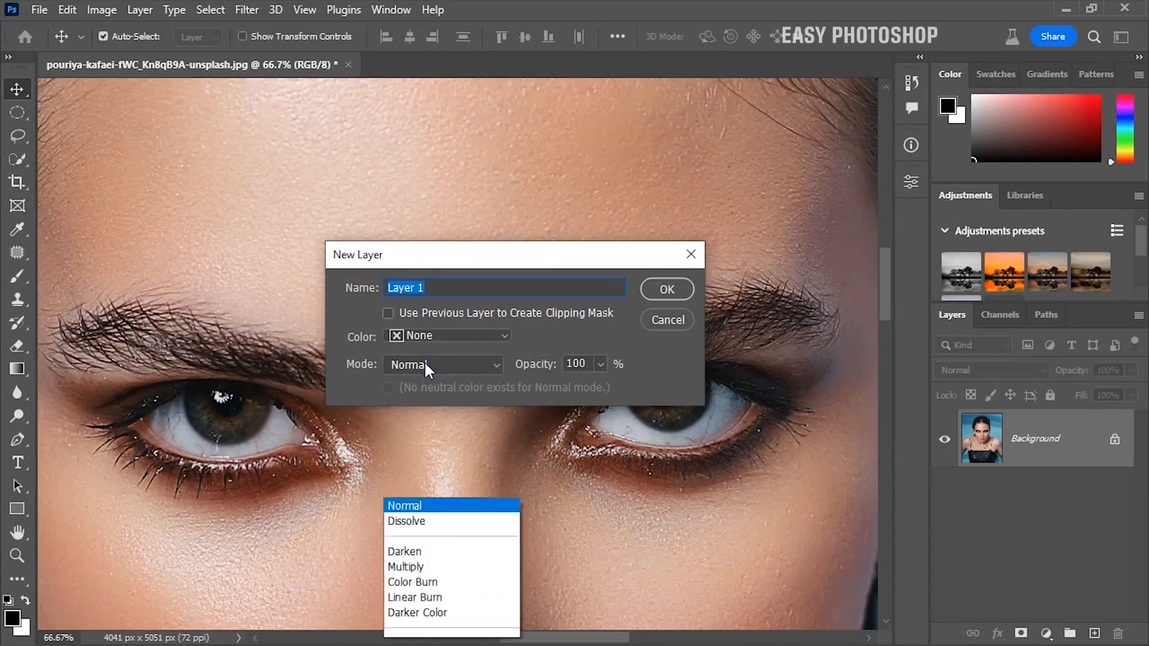
{"action": "left_click", "coordinate": [423, 384]}
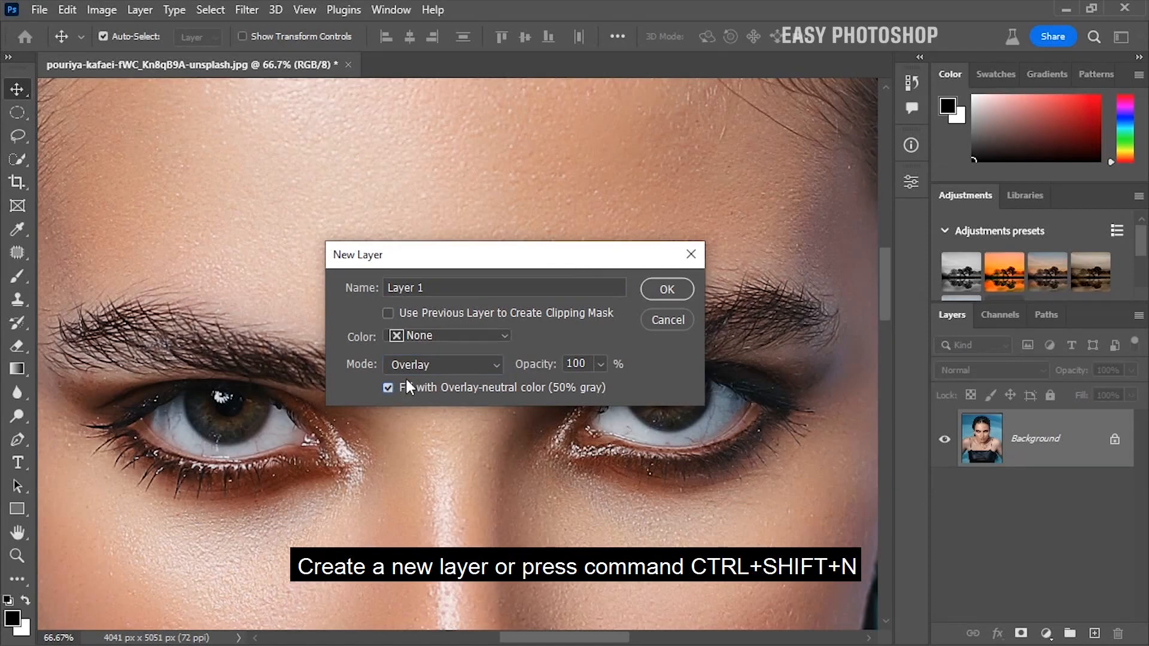
{"action": "left_click", "coordinate": [668, 290]}
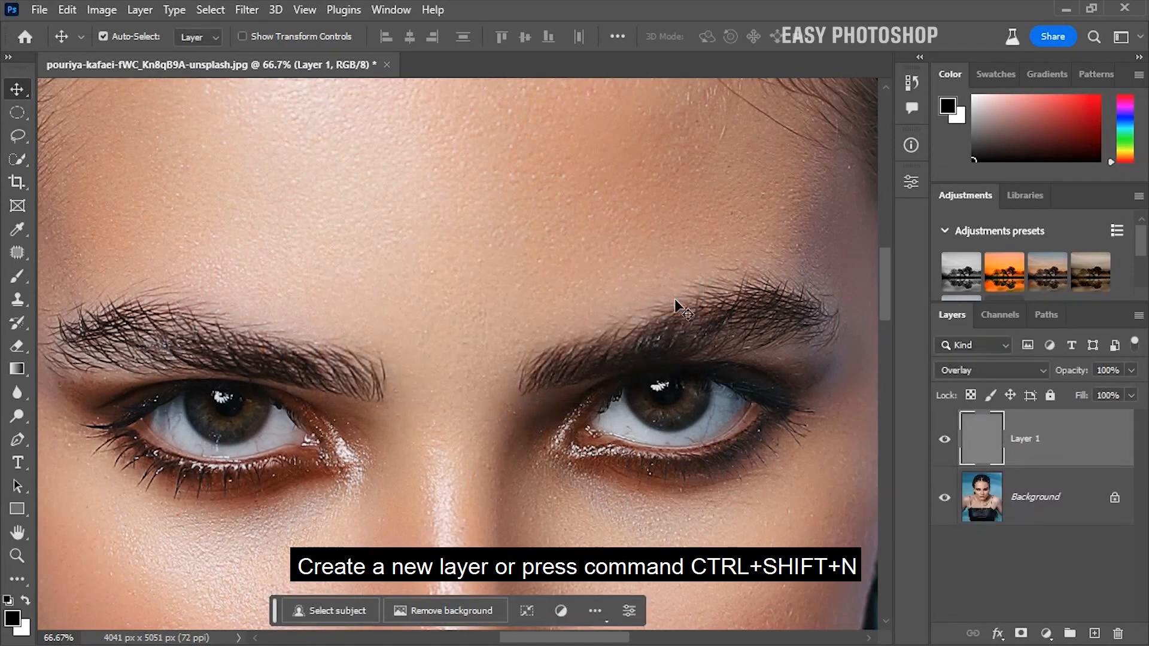
{"action": "left_click", "coordinate": [955, 376]}
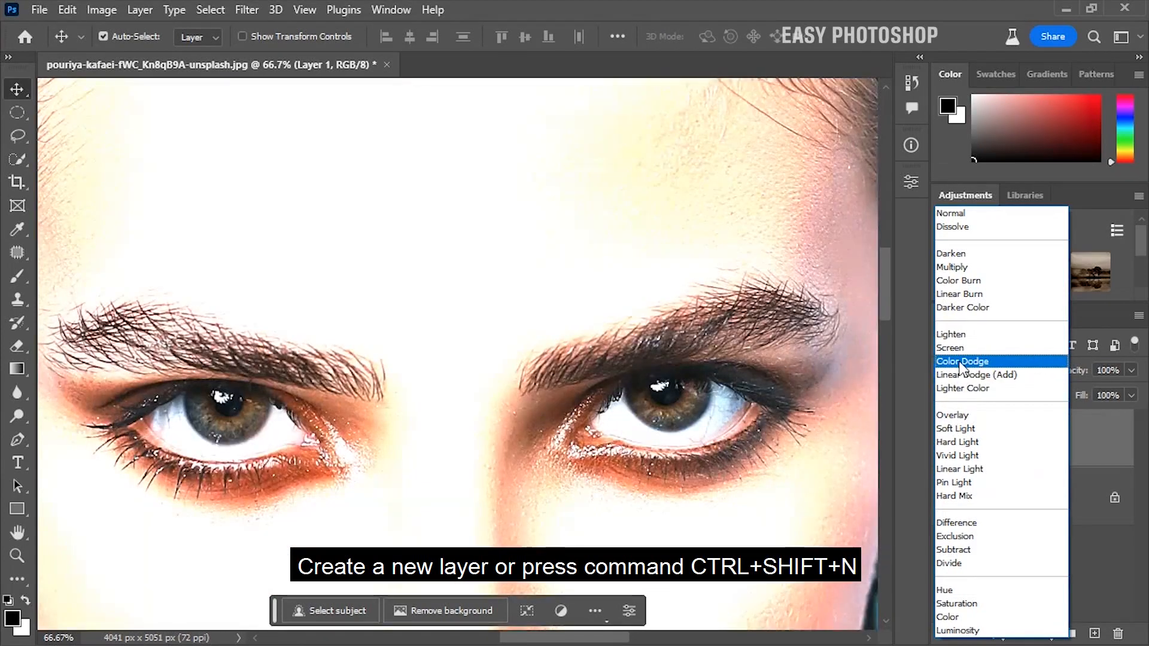
{"action": "left_click", "coordinate": [960, 362]}
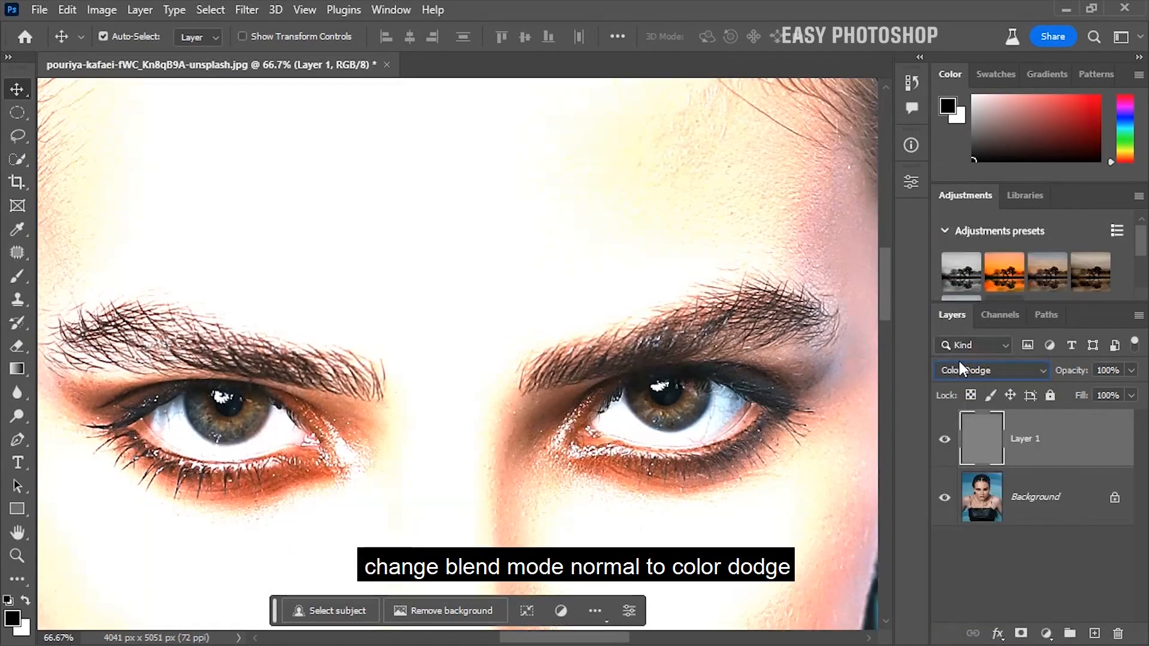
In the gray layer's blending options, split the Underlying Layer black Blend If slider to 0 / 41.
{"action": "left_click", "coordinate": [997, 636]}
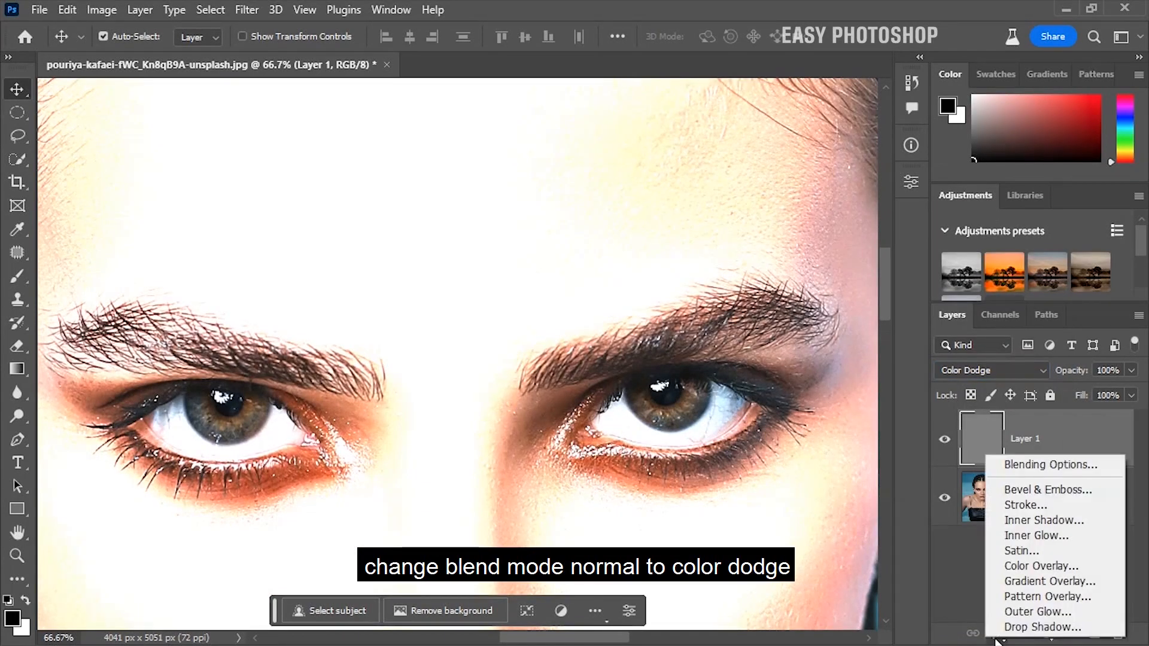
{"action": "left_click", "coordinate": [1022, 463]}
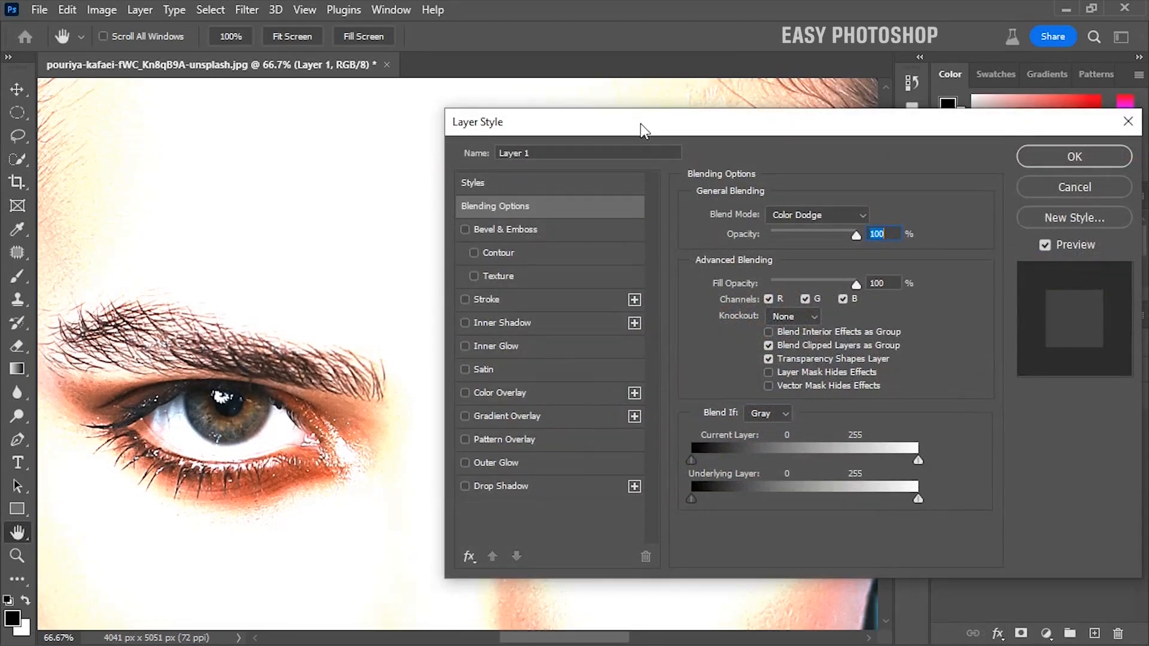
{"action": "left_click_drag", "start_coordinate": [641, 124], "coordinate": [654, 126]}
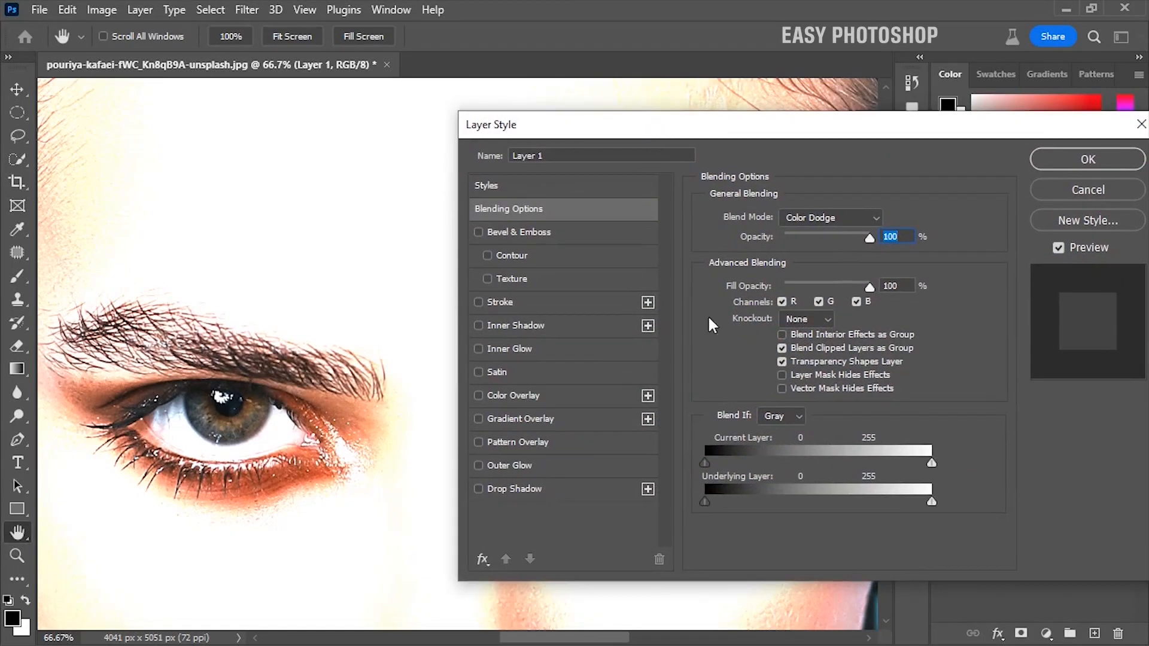
{"action": "left_click_drag", "start_coordinate": [707, 502], "coordinate": [808, 502]}
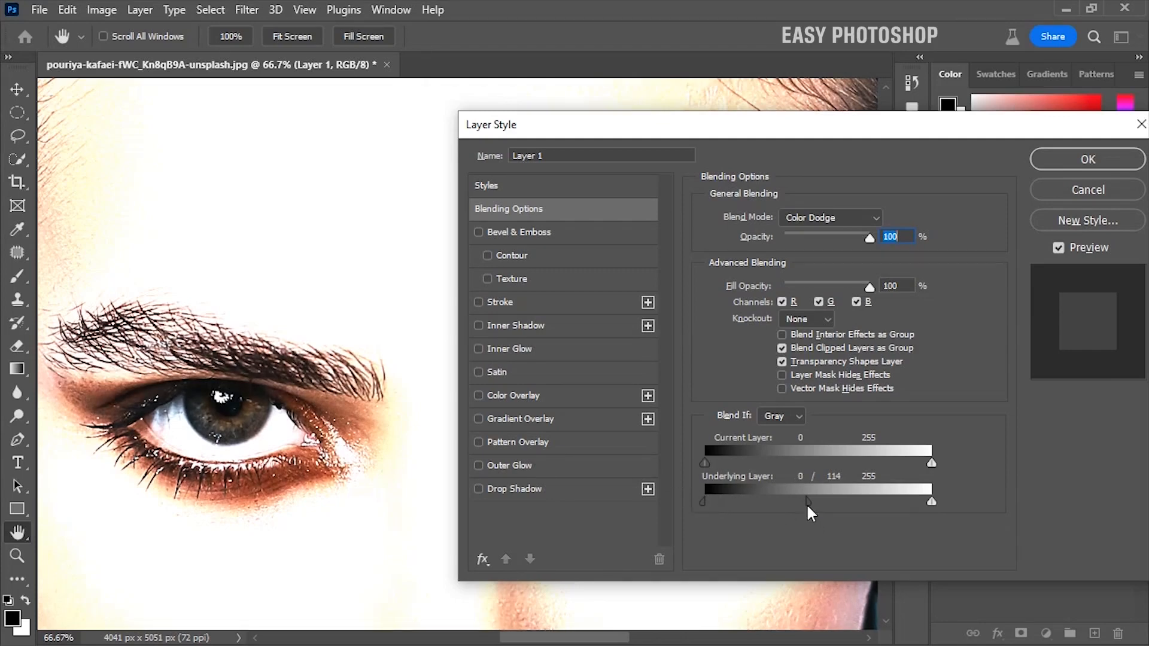
{"action": "left_click_drag", "start_coordinate": [792, 506], "coordinate": [744, 494]}
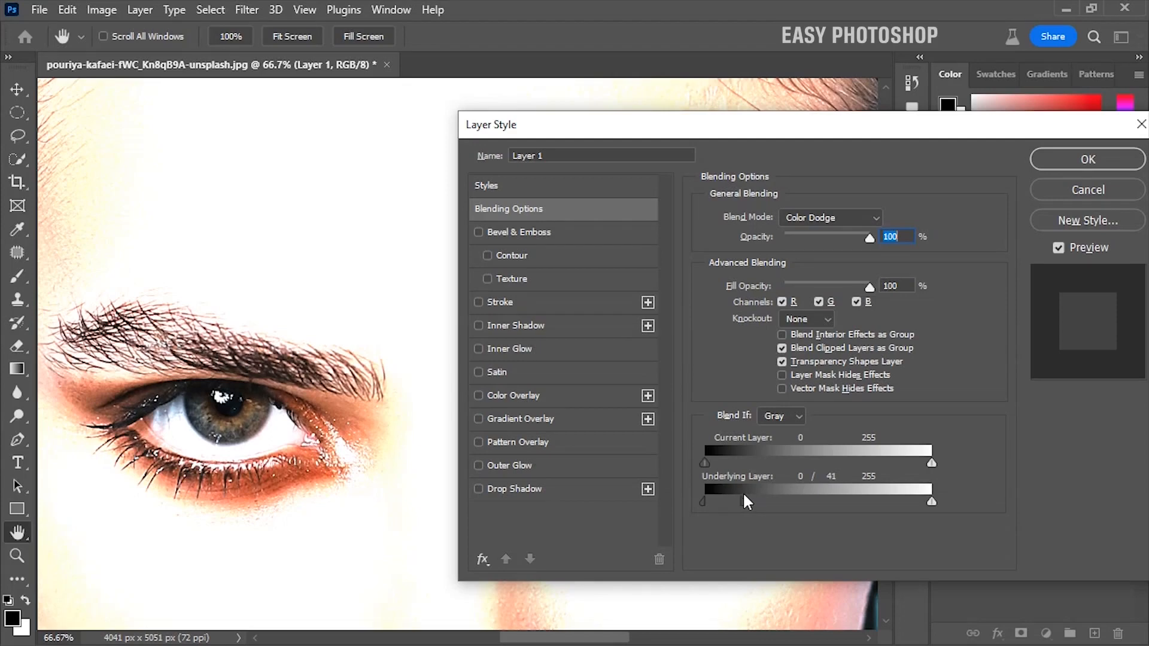
{"action": "left_click", "coordinate": [1062, 159]}
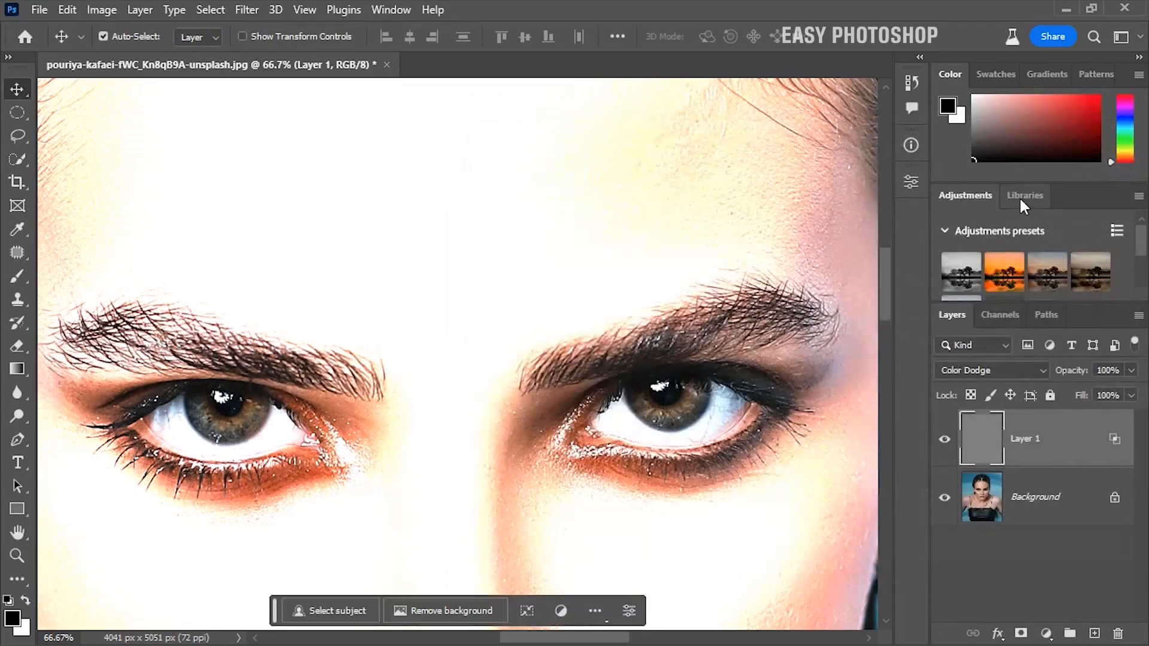
Add a layer mask to the Color Dodge layer and invert it to black.
{"action": "left_click", "coordinate": [1021, 634]}
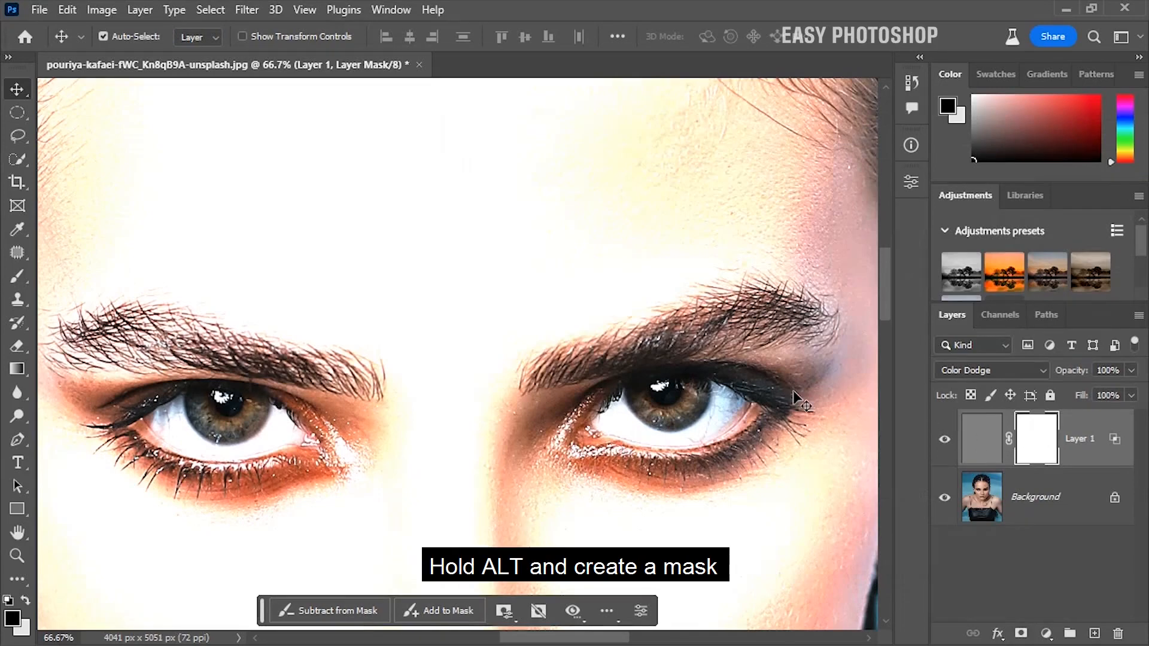
{"action": "left_click", "coordinate": [100, 9]}
{"action": "mouse_move", "coordinate": [150, 55]}
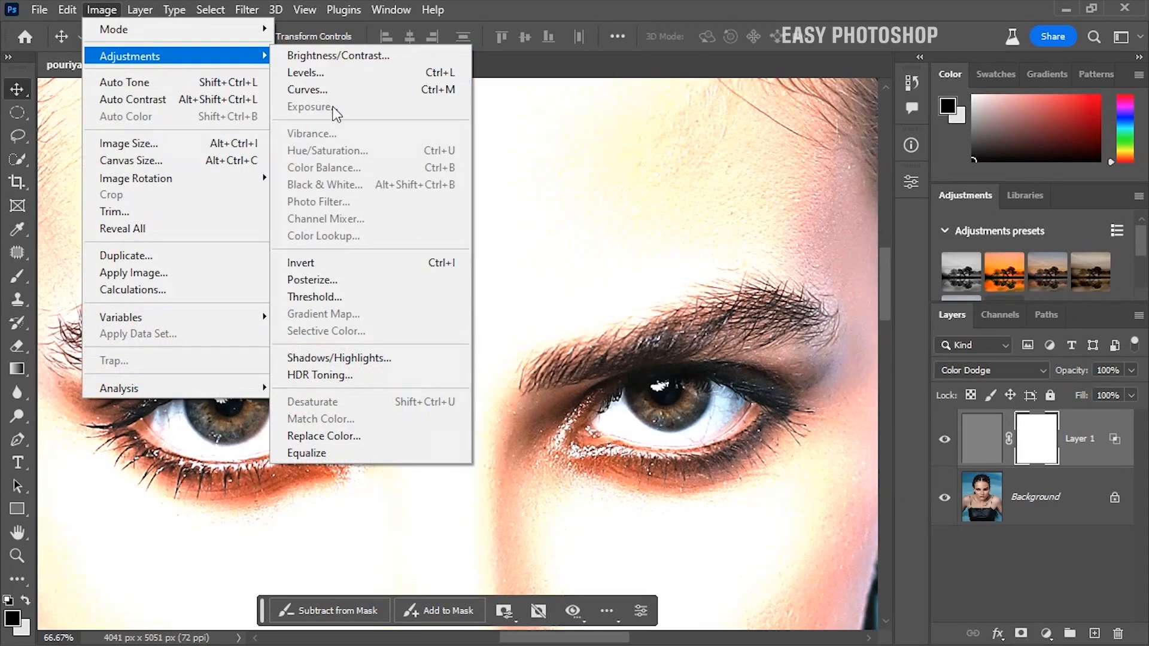
{"action": "left_click", "coordinate": [335, 263]}
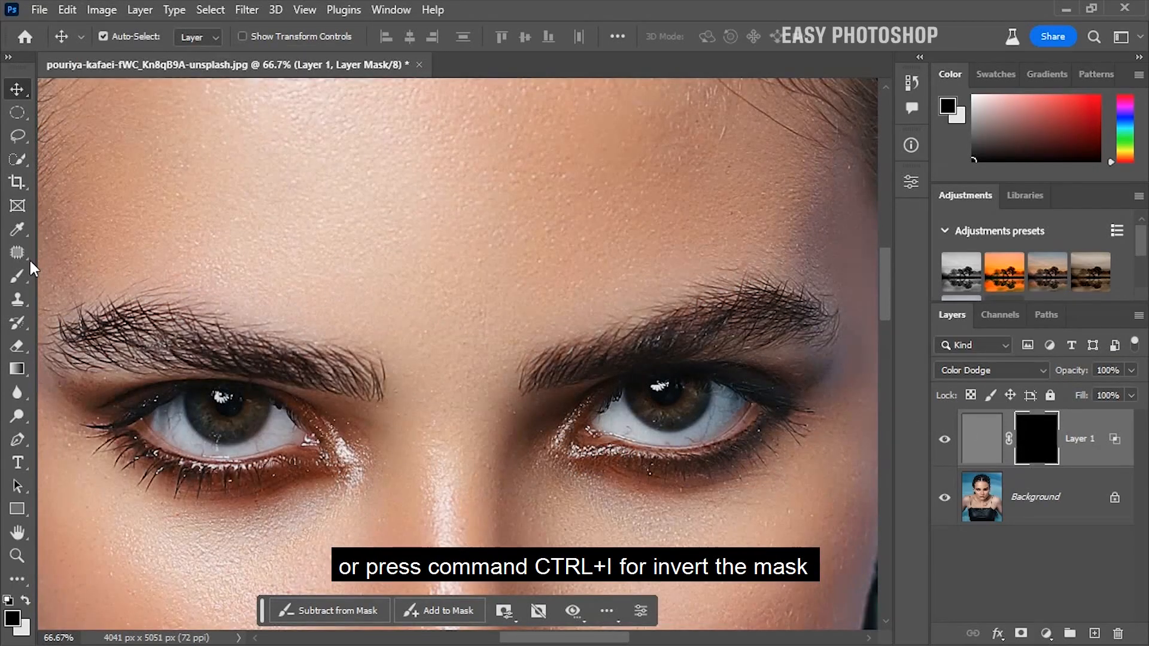
Brush with the light foreground color on the layer mask over the iris of the eye at the photo's left.
{"action": "left_click", "coordinate": [18, 276]}
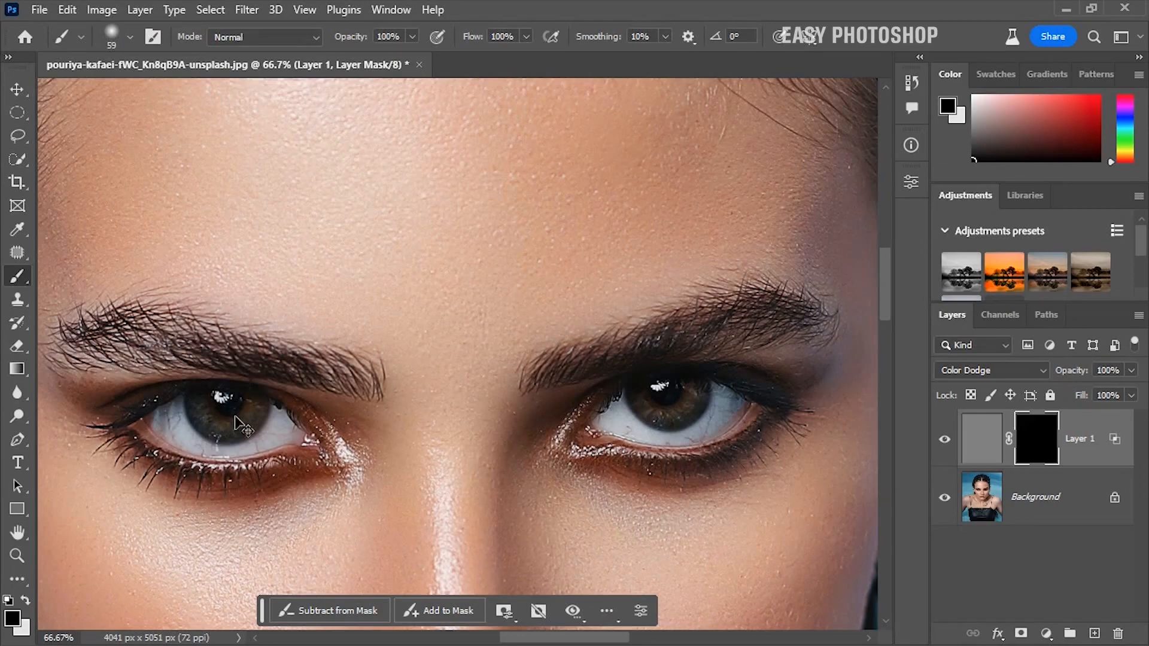
{"action": "key", "text": "ctrl+plus"}
{"action": "key", "text": "ctrl+plus"}
{"action": "left_click_drag", "start_coordinate": [214, 467], "coordinate": [567, 308]}
{"action": "left_click_drag", "start_coordinate": [449, 385], "coordinate": [573, 448]}
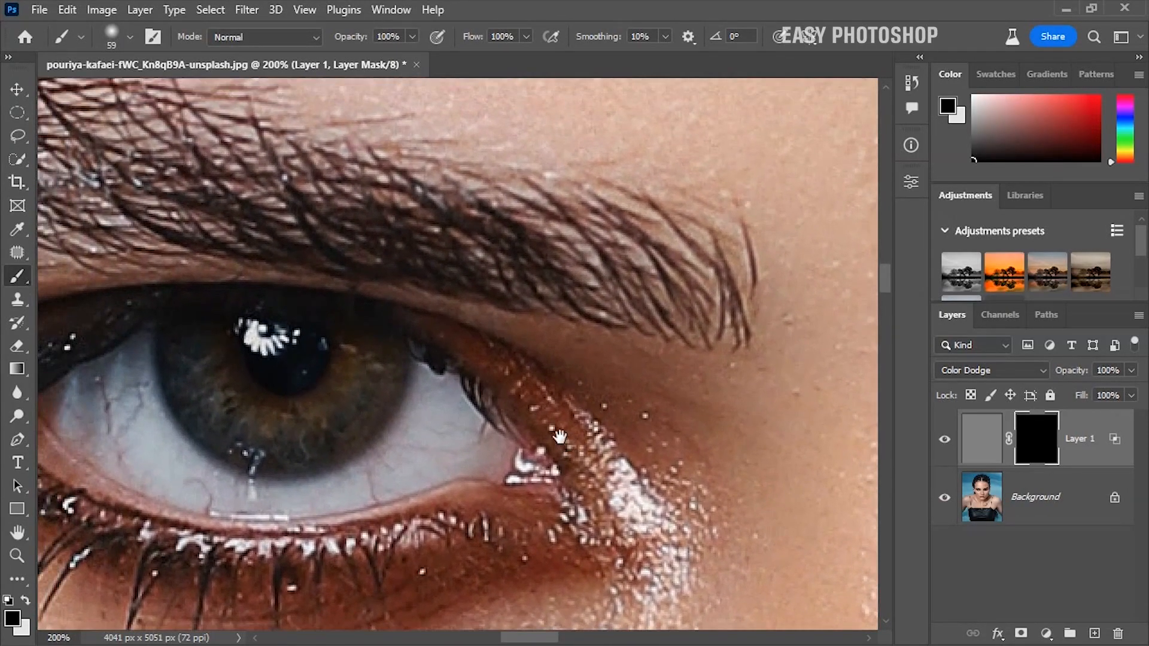
{"action": "left_click", "coordinate": [25, 604]}
{"action": "mouse_move", "coordinate": [273, 400]}
{"action": "left_mouse_down"}
{"action": "mouse_move", "coordinate": [322, 367]}
{"action": "mouse_move", "coordinate": [333, 344]}
{"action": "mouse_move", "coordinate": [310, 378]}
{"action": "mouse_move", "coordinate": [263, 400]}
{"action": "mouse_move", "coordinate": [245, 401]}
{"action": "mouse_move", "coordinate": [276, 396]}
{"action": "mouse_move", "coordinate": [250, 398]}
{"action": "mouse_move", "coordinate": [188, 361]}
{"action": "mouse_move", "coordinate": [168, 309]}
{"action": "mouse_move", "coordinate": [184, 358]}
{"action": "left_mouse_up"}
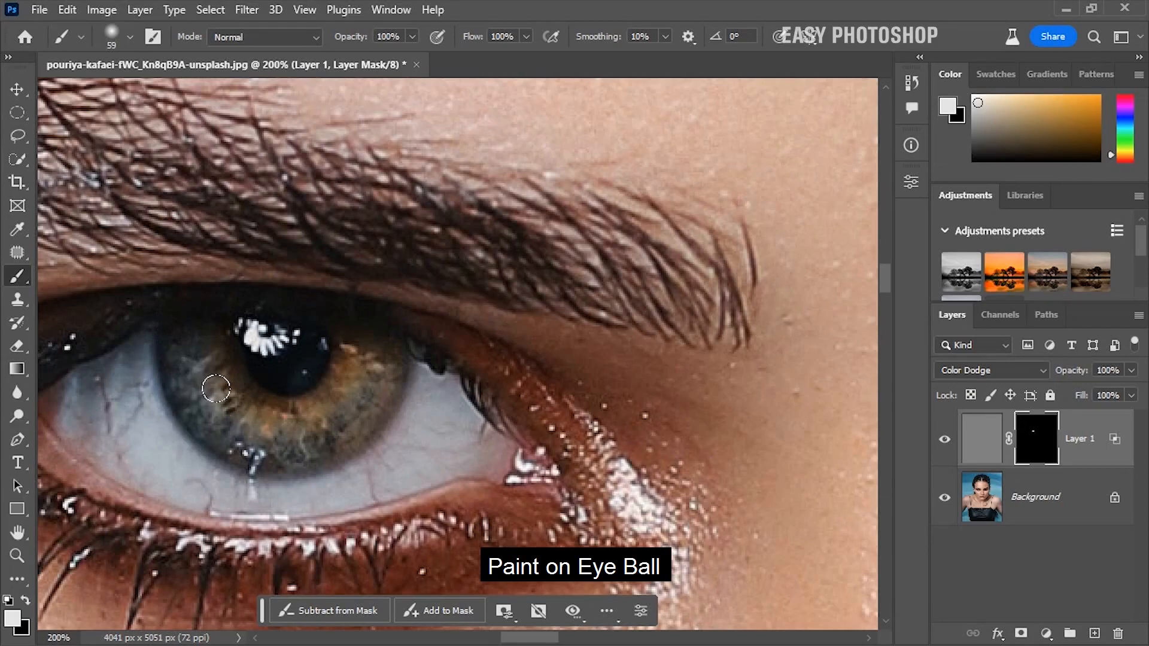
{"action": "right_click", "coordinate": [216, 389]}
{"action": "left_click_drag", "start_coordinate": [365, 360], "coordinate": [364, 360]}
{"action": "mouse_move", "coordinate": [188, 348]}
{"action": "left_mouse_down"}
{"action": "mouse_move", "coordinate": [203, 366]}
{"action": "mouse_move", "coordinate": [191, 381]}
{"action": "mouse_move", "coordinate": [221, 407]}
{"action": "mouse_move", "coordinate": [195, 388]}
{"action": "mouse_move", "coordinate": [257, 429]}
{"action": "mouse_move", "coordinate": [235, 426]}
{"action": "mouse_move", "coordinate": [181, 375]}
{"action": "mouse_move", "coordinate": [194, 389]}
{"action": "mouse_move", "coordinate": [177, 331]}
{"action": "mouse_move", "coordinate": [181, 367]}
{"action": "mouse_move", "coordinate": [170, 338]}
{"action": "mouse_move", "coordinate": [243, 398]}
{"action": "mouse_move", "coordinate": [301, 406]}
{"action": "mouse_move", "coordinate": [356, 344]}
{"action": "mouse_move", "coordinate": [323, 387]}
{"action": "mouse_move", "coordinate": [279, 396]}
{"action": "mouse_move", "coordinate": [207, 365]}
{"action": "mouse_move", "coordinate": [196, 332]}
{"action": "mouse_move", "coordinate": [215, 374]}
{"action": "mouse_move", "coordinate": [326, 376]}
{"action": "mouse_move", "coordinate": [446, 424]}
{"action": "left_mouse_up"}
Reduce the brush to 40 px and paint the mask over the iris of the eye at the photo's right.
{"action": "key", "text": "["}
{"action": "mouse_move", "coordinate": [556, 446]}
{"action": "left_mouse_down"}
{"action": "mouse_move", "coordinate": [206, 431]}
{"action": "mouse_move", "coordinate": [288, 465]}
{"action": "mouse_move", "coordinate": [255, 524]}
{"action": "mouse_move", "coordinate": [171, 555]}
{"action": "mouse_move", "coordinate": [179, 581]}
{"action": "mouse_move", "coordinate": [197, 606]}
{"action": "mouse_move", "coordinate": [335, 540]}
{"action": "mouse_move", "coordinate": [287, 566]}
{"action": "left_mouse_up"}
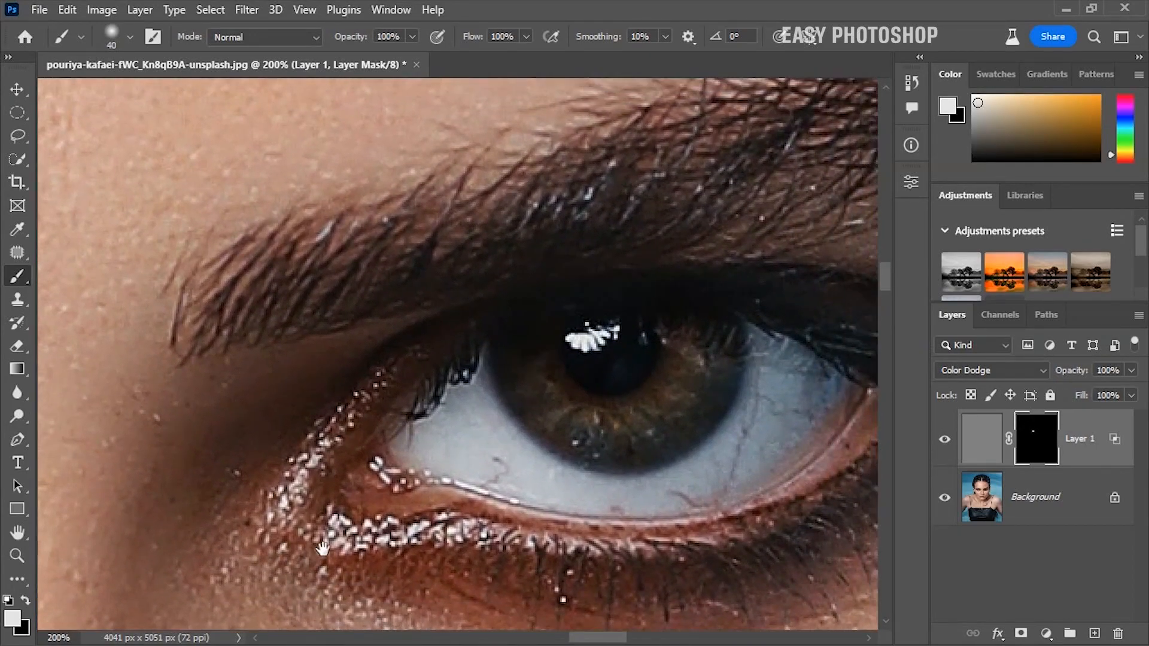
{"action": "mouse_move", "coordinate": [694, 346]}
{"action": "left_mouse_down"}
{"action": "mouse_move", "coordinate": [681, 382]}
{"action": "mouse_move", "coordinate": [653, 389]}
{"action": "mouse_move", "coordinate": [682, 359]}
{"action": "mouse_move", "coordinate": [683, 329]}
{"action": "mouse_move", "coordinate": [650, 400]}
{"action": "mouse_move", "coordinate": [636, 405]}
{"action": "mouse_move", "coordinate": [702, 340]}
{"action": "mouse_move", "coordinate": [662, 400]}
{"action": "mouse_move", "coordinate": [629, 411]}
{"action": "mouse_move", "coordinate": [675, 375]}
{"action": "mouse_move", "coordinate": [607, 423]}
{"action": "mouse_move", "coordinate": [572, 406]}
{"action": "mouse_move", "coordinate": [628, 409]}
{"action": "mouse_move", "coordinate": [568, 415]}
{"action": "mouse_move", "coordinate": [507, 353]}
{"action": "mouse_move", "coordinate": [615, 416]}
{"action": "mouse_move", "coordinate": [676, 345]}
{"action": "mouse_move", "coordinate": [674, 313]}
{"action": "mouse_move", "coordinate": [682, 349]}
{"action": "mouse_move", "coordinate": [691, 316]}
{"action": "mouse_move", "coordinate": [691, 393]}
{"action": "mouse_move", "coordinate": [632, 415]}
{"action": "mouse_move", "coordinate": [522, 390]}
{"action": "mouse_move", "coordinate": [509, 339]}
{"action": "mouse_move", "coordinate": [545, 396]}
{"action": "mouse_move", "coordinate": [497, 343]}
{"action": "mouse_move", "coordinate": [536, 393]}
{"action": "mouse_move", "coordinate": [633, 402]}
{"action": "mouse_move", "coordinate": [689, 312]}
{"action": "mouse_move", "coordinate": [694, 354]}
{"action": "mouse_move", "coordinate": [656, 397]}
{"action": "mouse_move", "coordinate": [575, 411]}
{"action": "mouse_move", "coordinate": [513, 367]}
{"action": "mouse_move", "coordinate": [510, 341]}
{"action": "mouse_move", "coordinate": [553, 396]}
{"action": "mouse_move", "coordinate": [666, 390]}
{"action": "mouse_move", "coordinate": [682, 332]}
{"action": "mouse_move", "coordinate": [674, 312]}
{"action": "mouse_move", "coordinate": [667, 388]}
{"action": "mouse_move", "coordinate": [604, 422]}
{"action": "mouse_move", "coordinate": [514, 358]}
{"action": "mouse_move", "coordinate": [508, 332]}
{"action": "mouse_move", "coordinate": [561, 397]}
{"action": "mouse_move", "coordinate": [660, 416]}
{"action": "mouse_move", "coordinate": [685, 360]}
{"action": "mouse_move", "coordinate": [680, 319]}
{"action": "mouse_move", "coordinate": [684, 346]}
{"action": "mouse_move", "coordinate": [678, 353]}
{"action": "mouse_move", "coordinate": [679, 320]}
{"action": "mouse_move", "coordinate": [652, 393]}
{"action": "mouse_move", "coordinate": [541, 395]}
{"action": "mouse_move", "coordinate": [490, 327]}
{"action": "mouse_move", "coordinate": [573, 385]}
{"action": "mouse_move", "coordinate": [652, 381]}
{"action": "mouse_move", "coordinate": [671, 314]}
{"action": "mouse_move", "coordinate": [680, 368]}
{"action": "mouse_move", "coordinate": [654, 402]}
{"action": "mouse_move", "coordinate": [680, 343]}
{"action": "mouse_move", "coordinate": [652, 357]}
{"action": "left_mouse_up"}
Compare both eyes before and after the brightening by toggling the visibility of the Color Dodge layer.
{"action": "key", "text": "ctrl+minus"}
{"action": "key", "text": "ctrl+minus"}
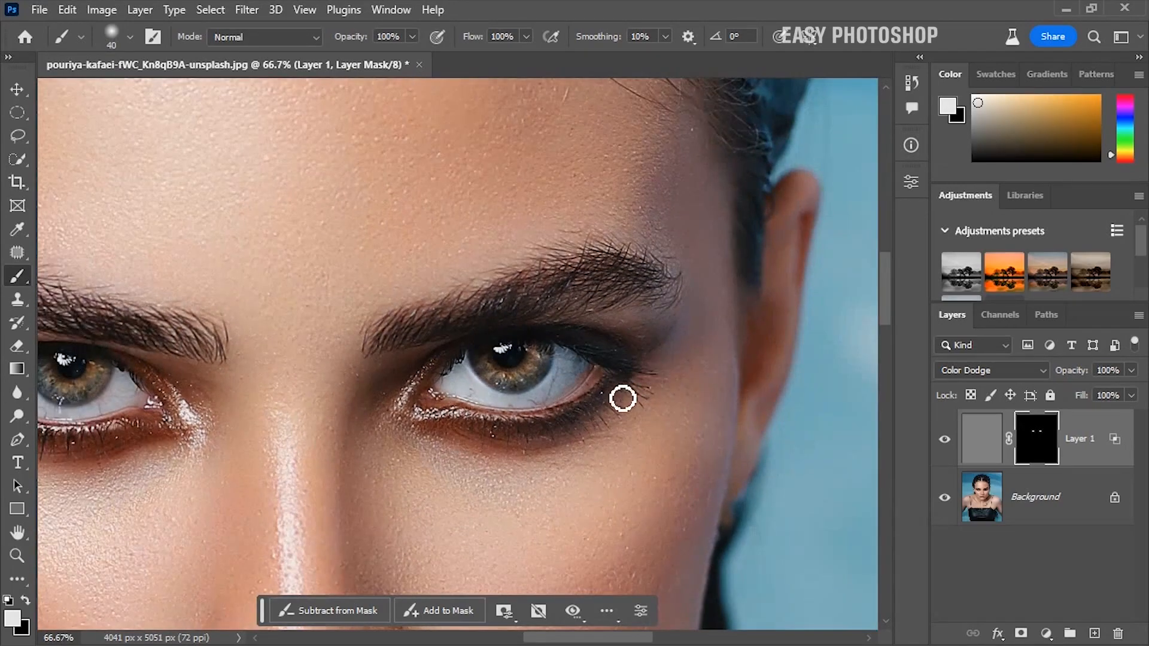
{"action": "left_click_drag", "start_coordinate": [335, 441], "coordinate": [405, 454]}
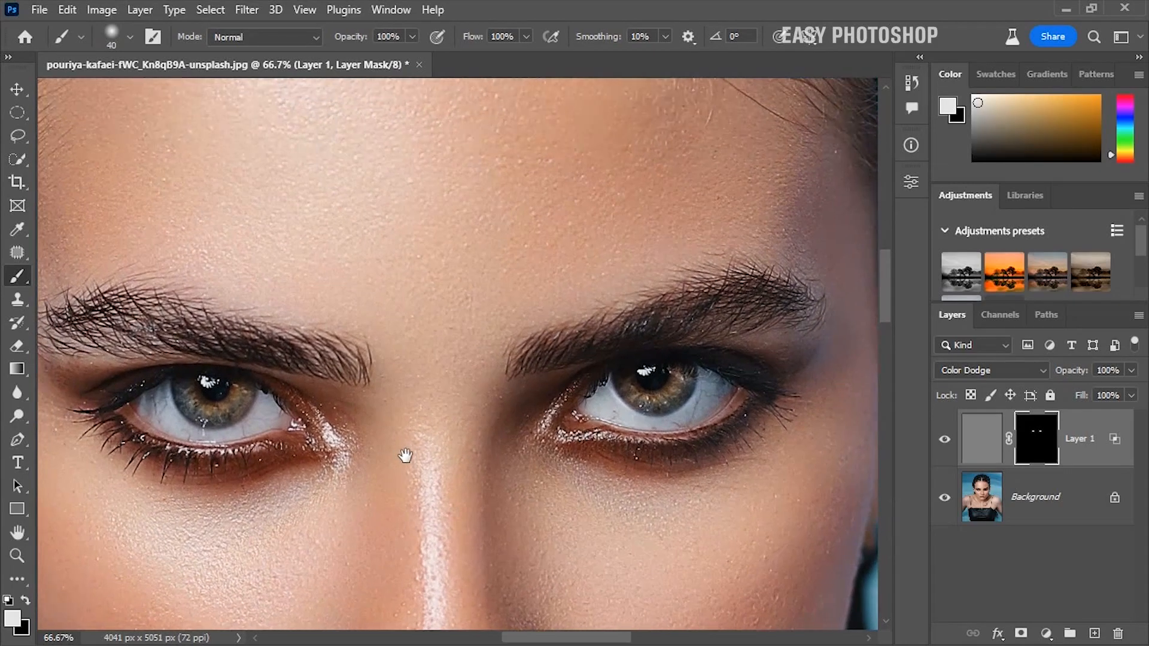
{"action": "left_click", "coordinate": [948, 439]}
{"action": "left_click", "coordinate": [944, 440]}
{"action": "left_click", "coordinate": [945, 440]}
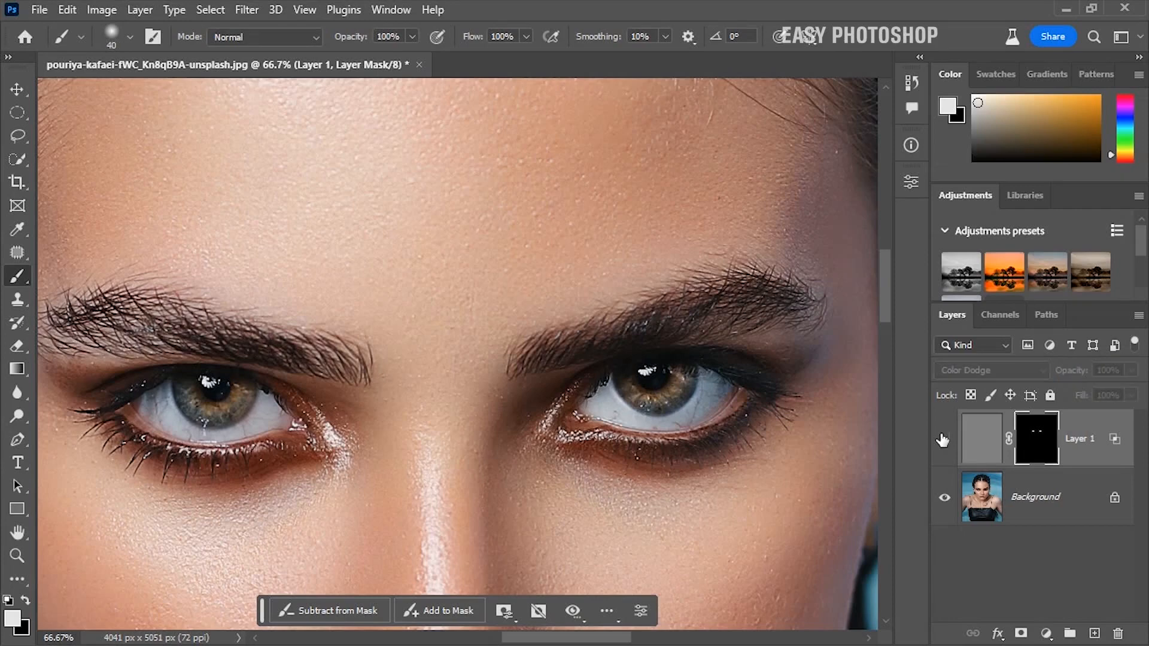
{"action": "left_click", "coordinate": [944, 440]}
{"action": "left_click", "coordinate": [944, 441]}
{"action": "left_click", "coordinate": [943, 439]}
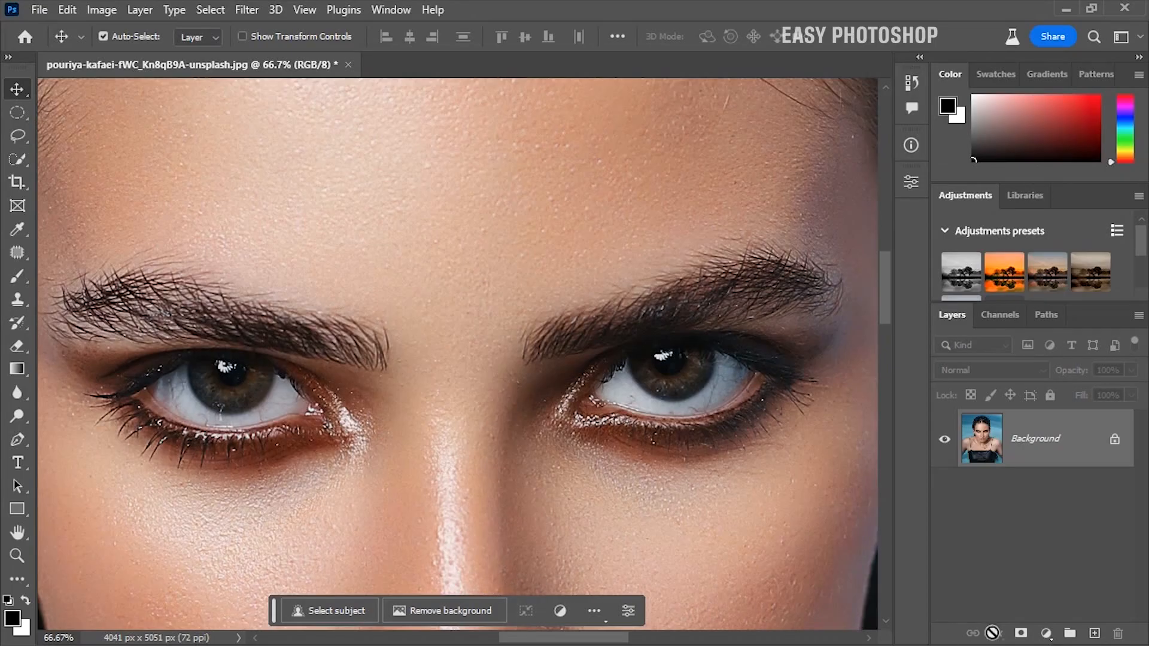
Add an empty layer above the original photo and make an elliptical selection around the iris at the photo's left.
{"action": "left_click", "coordinate": [1094, 633]}
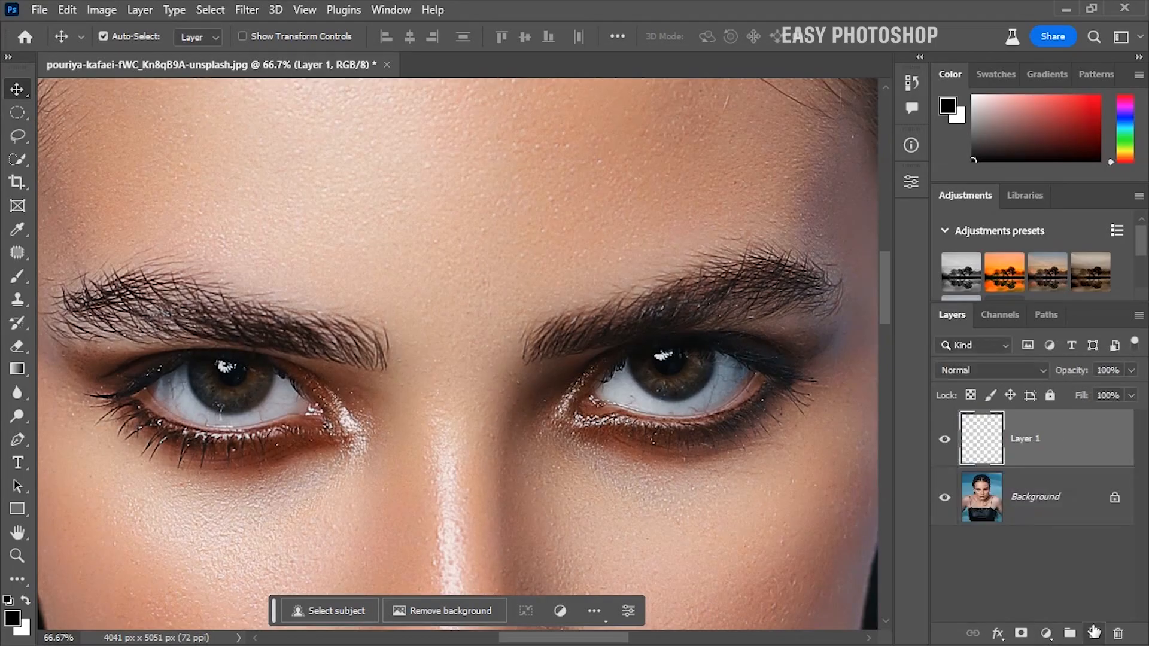
{"action": "left_click", "coordinate": [17, 112]}
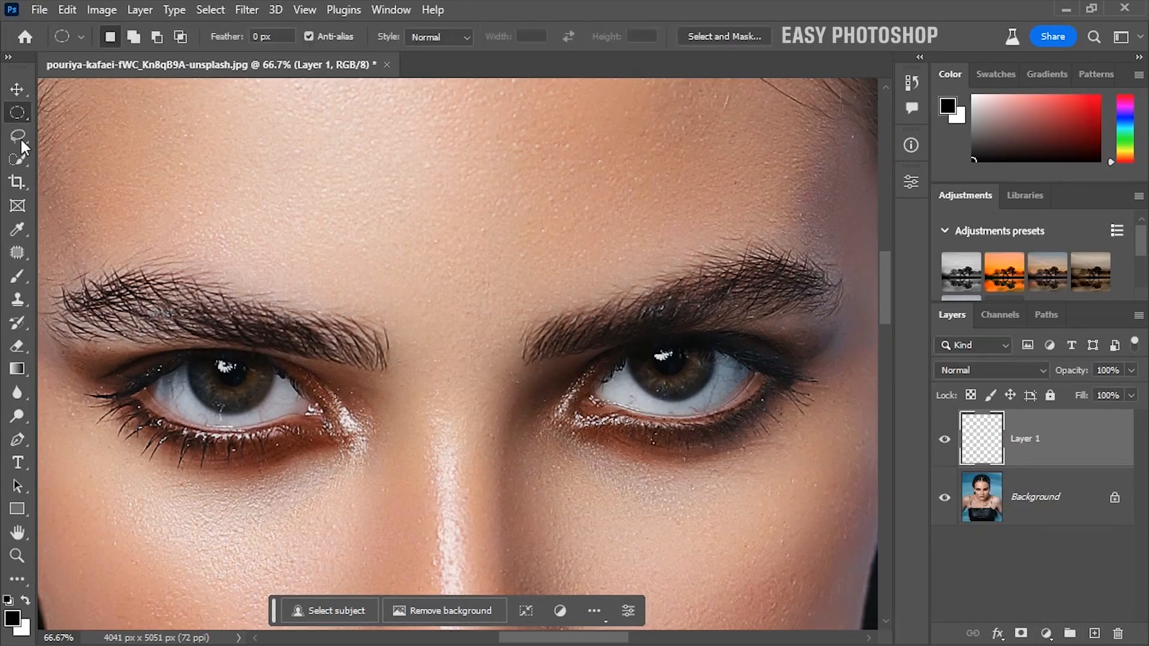
{"action": "mouse_move", "coordinate": [186, 346]}
{"action": "left_mouse_down"}
{"action": "mouse_move", "coordinate": [198, 381]}
{"action": "mouse_move", "coordinate": [273, 411]}
{"action": "left_mouse_up"}
Subtract the upper eyelid area from the iris selection with the Lasso tool, then fill the selection with white and deselect.
{"action": "left_click", "coordinate": [22, 139]}
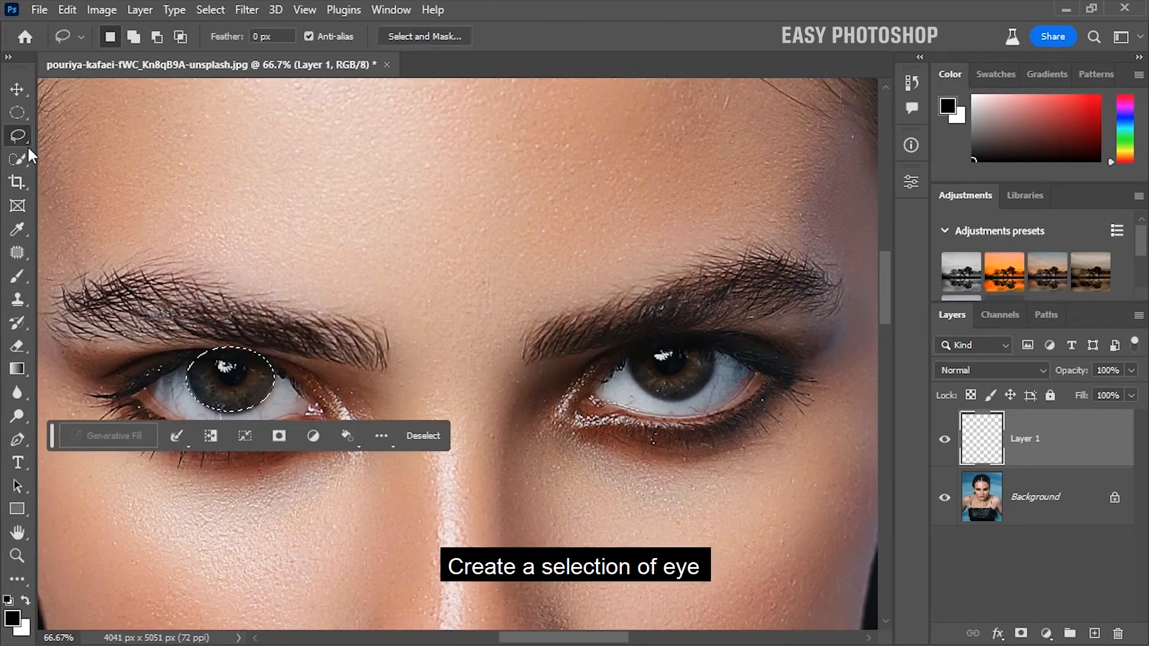
{"action": "key", "text": "alt"}
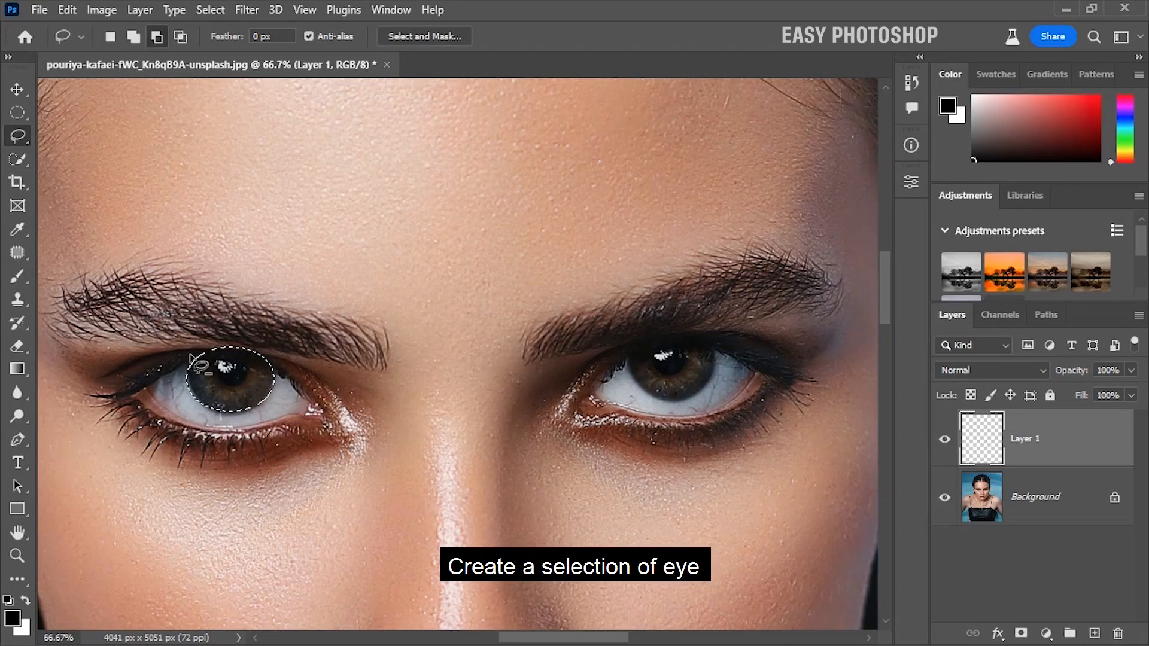
{"action": "mouse_move", "coordinate": [267, 376]}
{"action": "left_mouse_down"}
{"action": "mouse_move", "coordinate": [242, 314]}
{"action": "mouse_move", "coordinate": [186, 346]}
{"action": "left_mouse_up"}
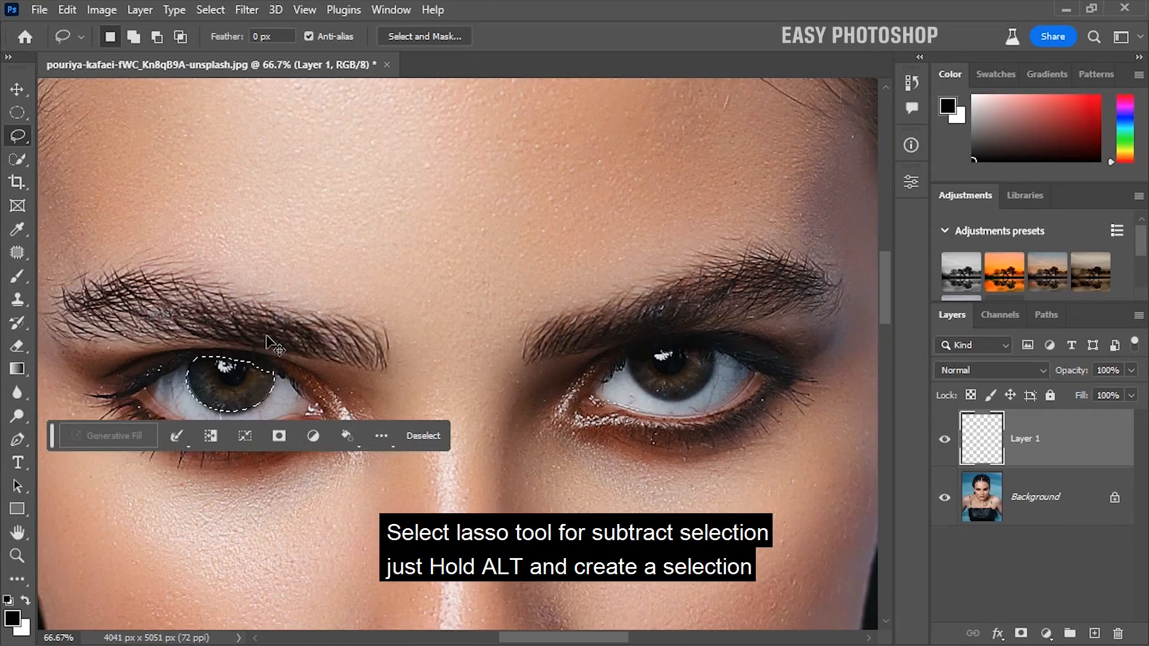
{"action": "key", "text": "ctrl+BackSpace"}
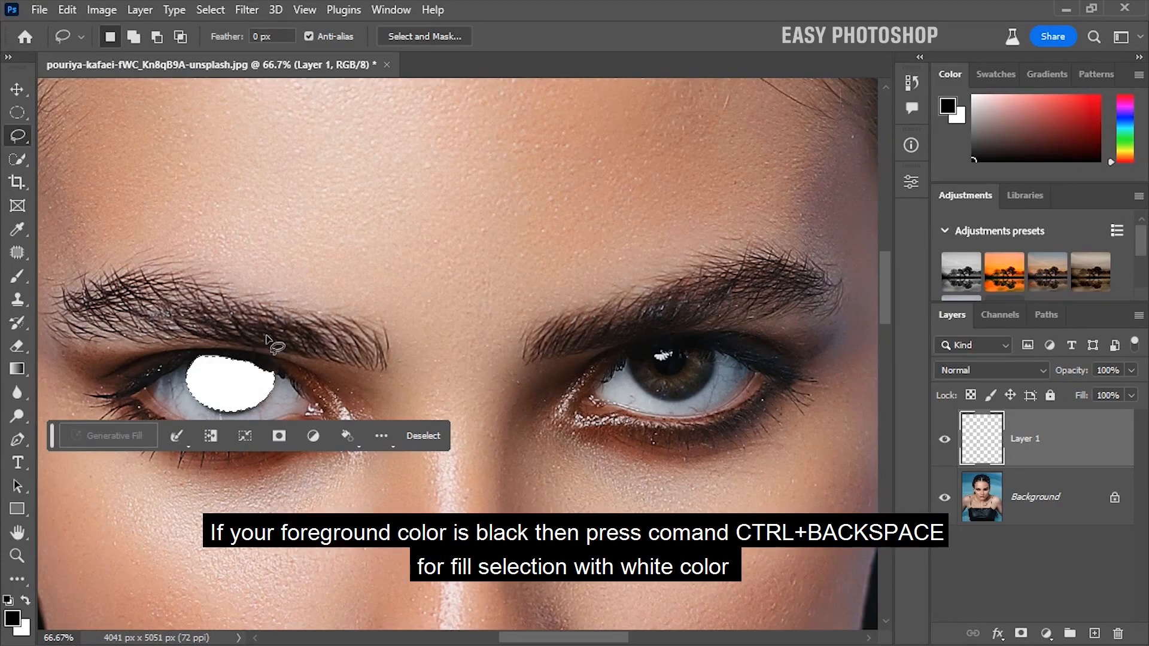
{"action": "left_click", "coordinate": [425, 435]}
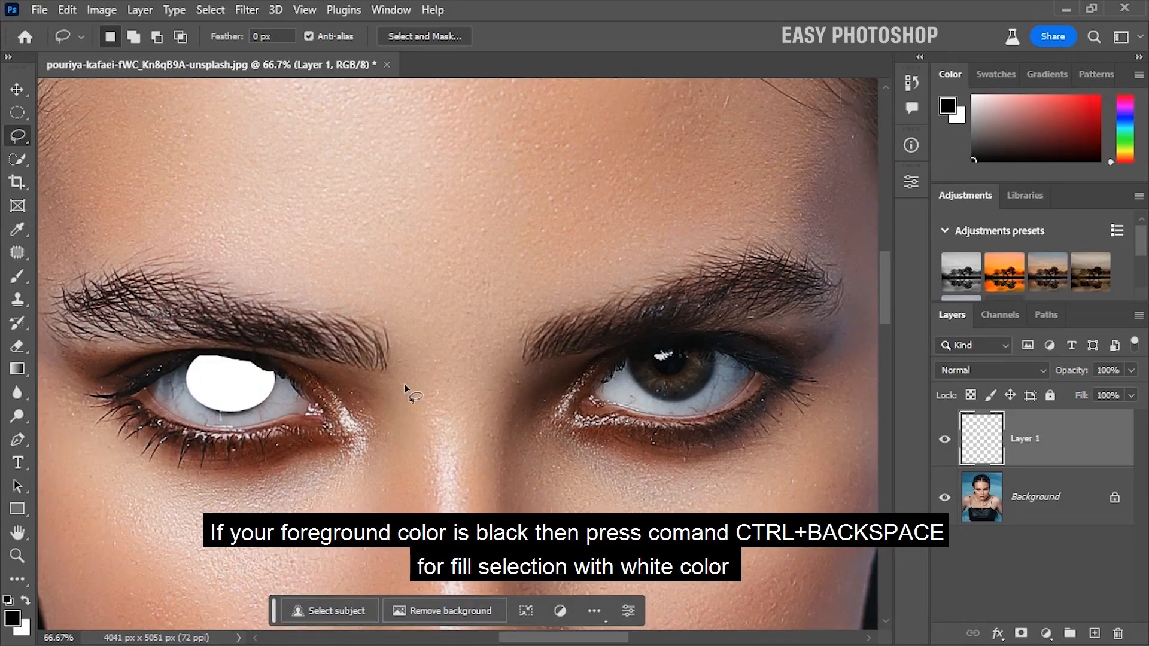
Apply a Gaussian Blur with a radius of 9.2 pixels to the white iris fill.
{"action": "left_click", "coordinate": [248, 10]}
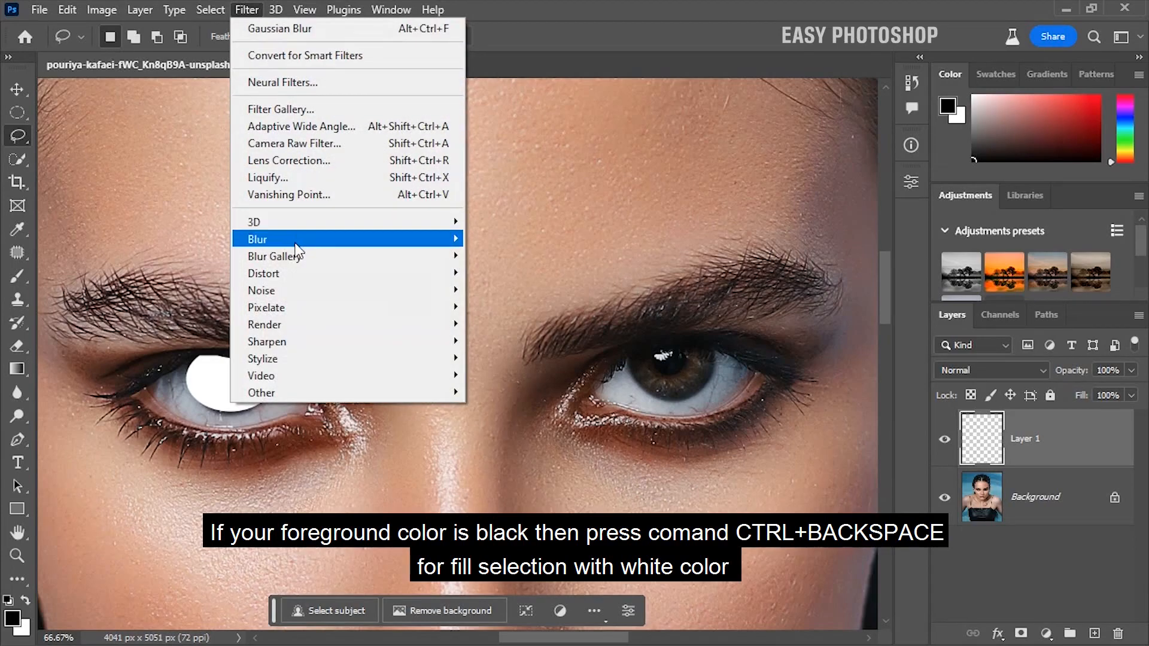
{"action": "mouse_move", "coordinate": [328, 244]}
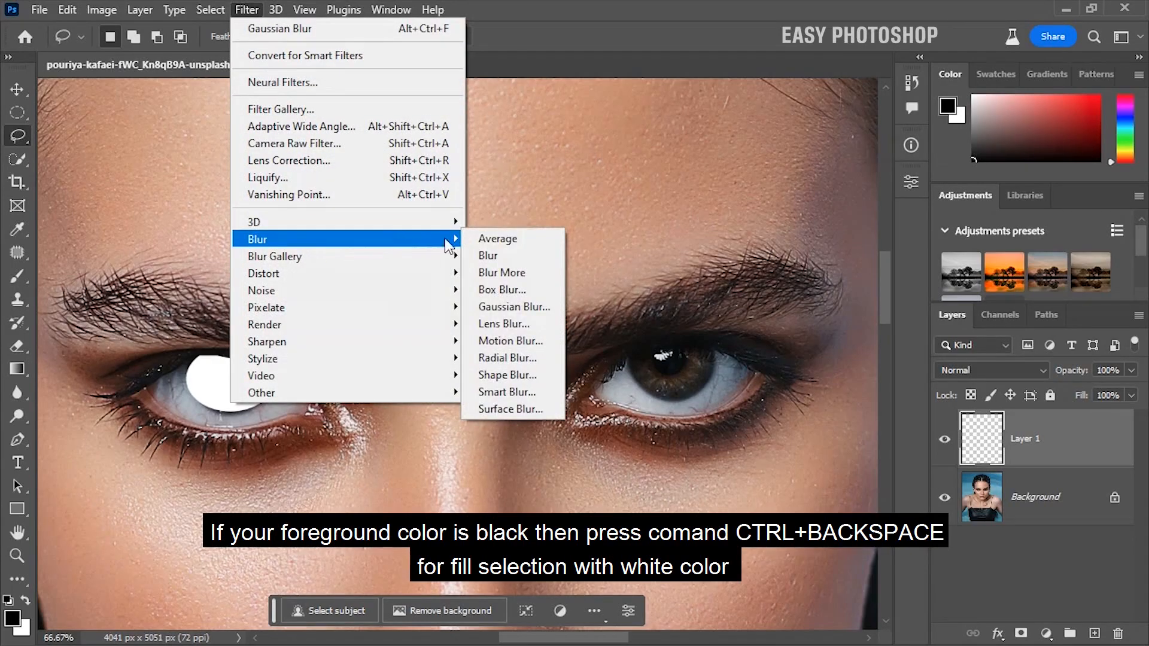
{"action": "left_click", "coordinate": [506, 307]}
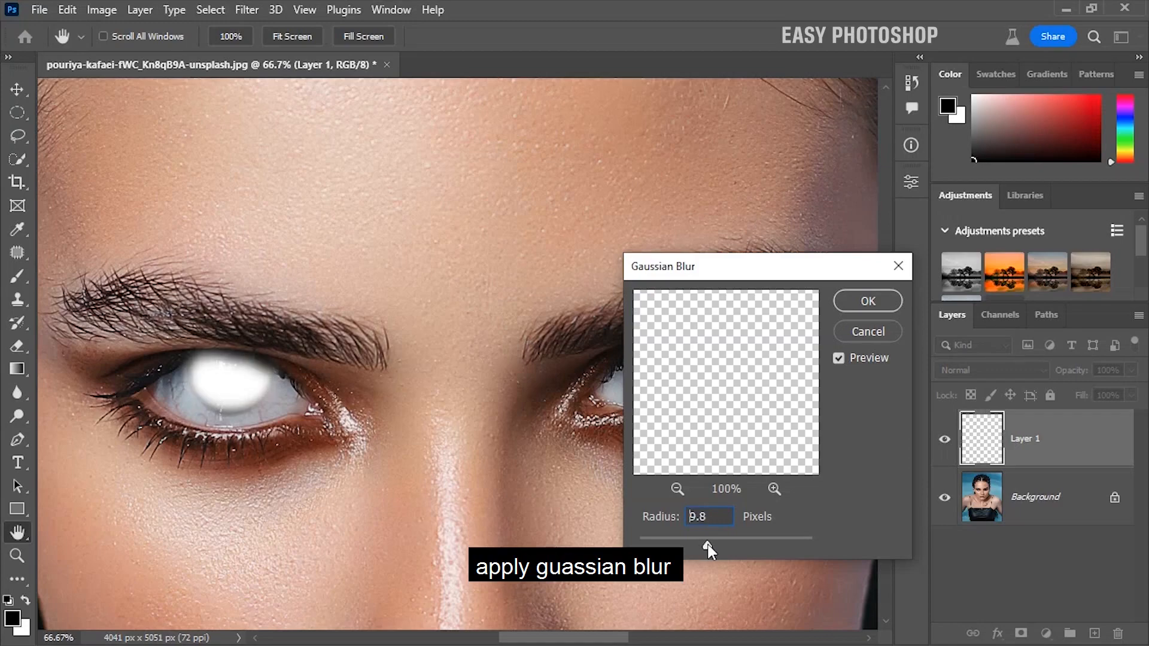
{"action": "left_click_drag", "start_coordinate": [706, 546], "coordinate": [705, 546]}
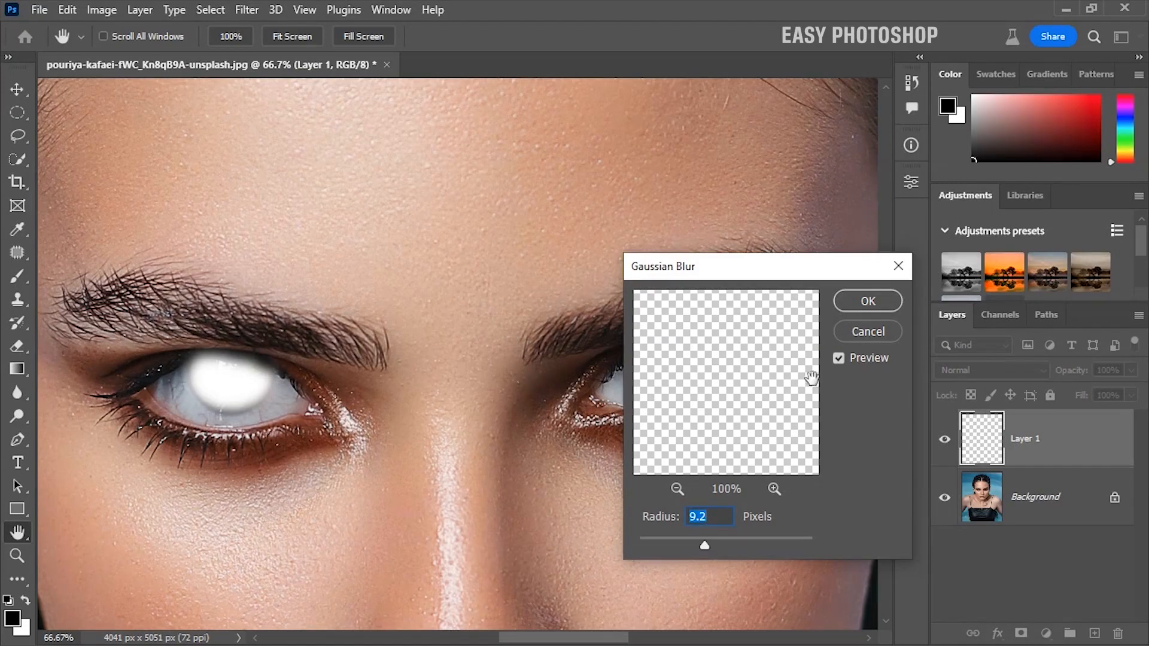
{"action": "left_click", "coordinate": [867, 302]}
{"action": "key", "text": "l"}
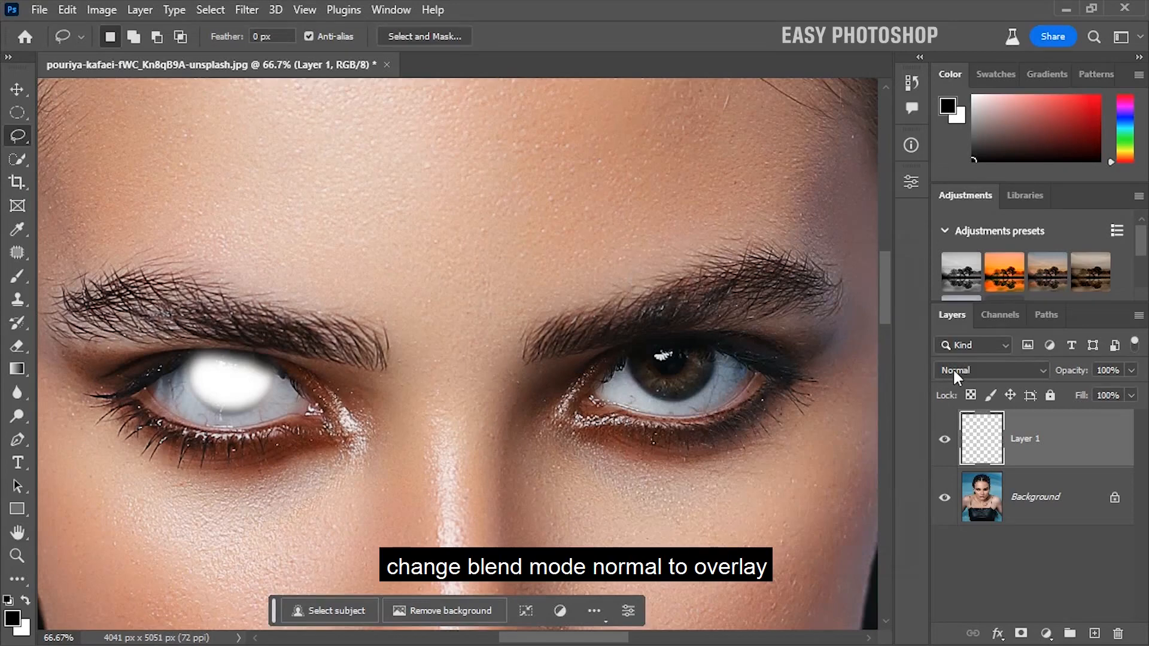
Set the blurred iris layer's blend mode to Overlay and add a new empty layer above it.
{"action": "left_click", "coordinate": [954, 372]}
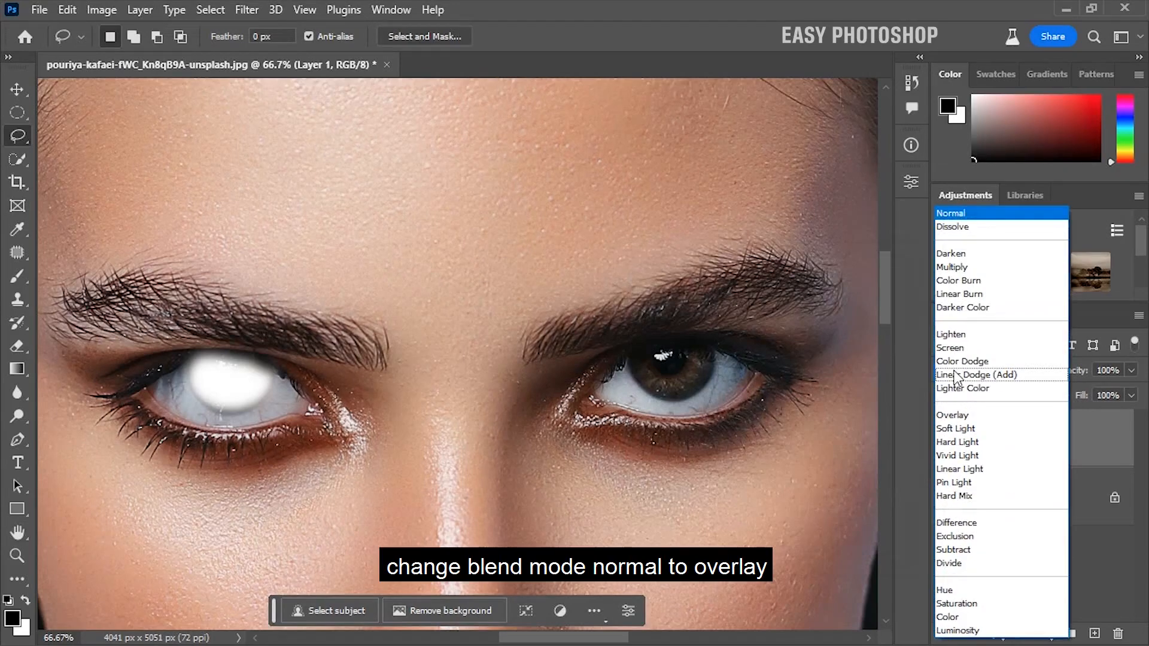
{"action": "left_click", "coordinate": [960, 418]}
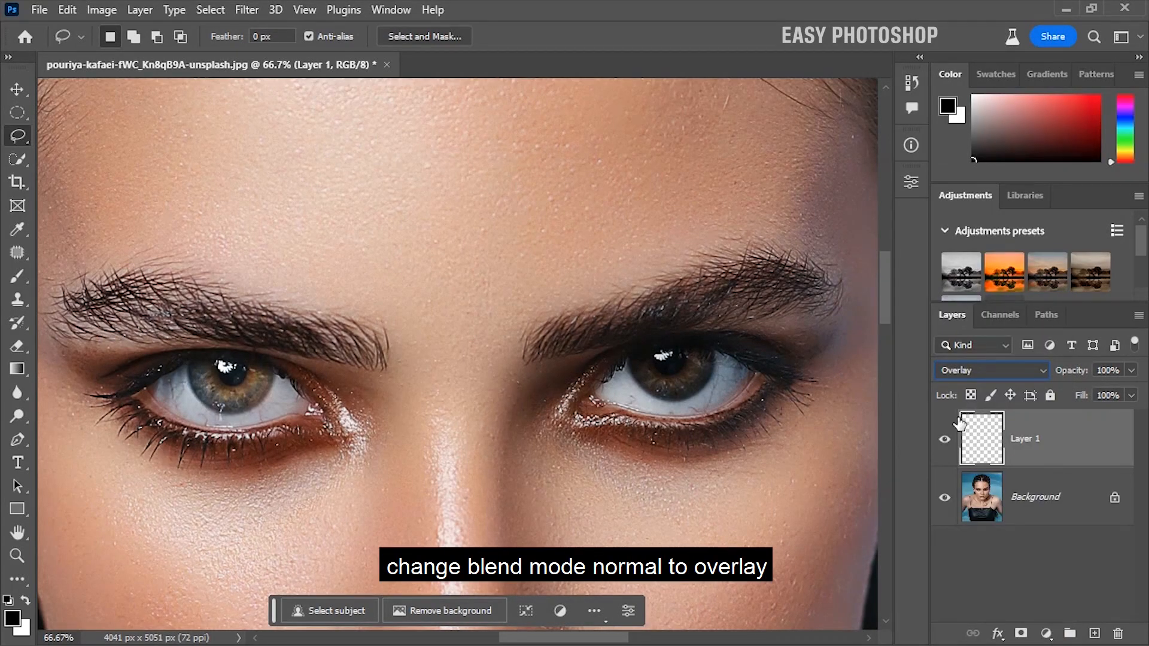
{"action": "left_click", "coordinate": [1093, 634]}
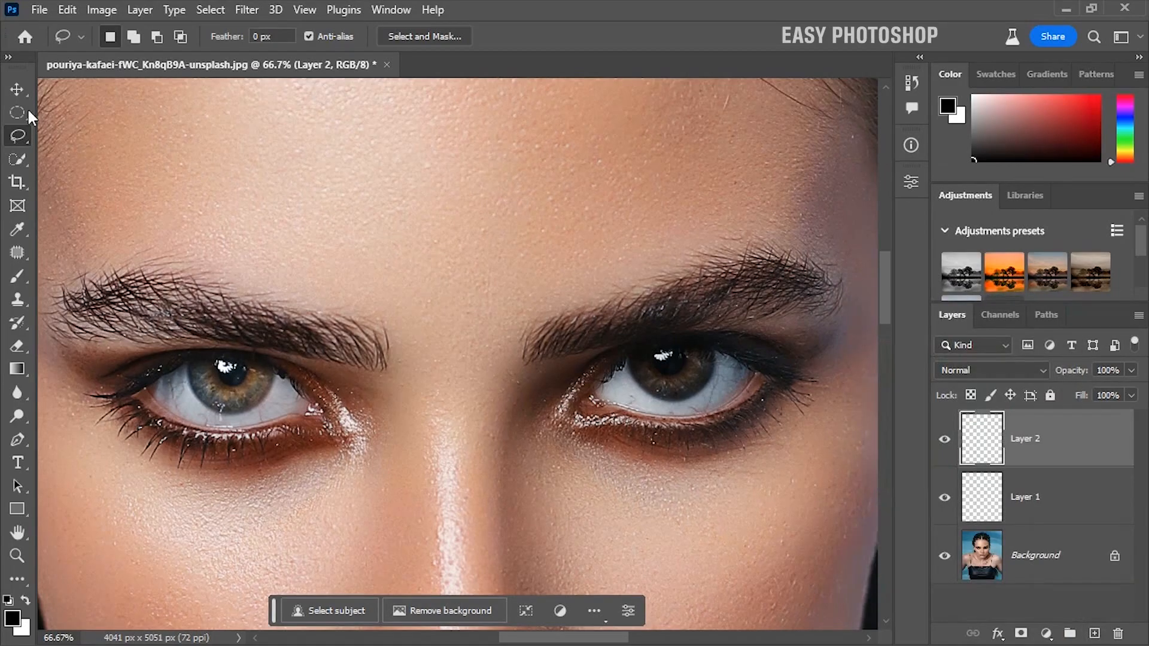
Select the iris at the photo's right with an ellipse minus the upper eyelid area, fill it with white and deselect.
{"action": "left_click", "coordinate": [17, 112]}
{"action": "left_click_drag", "start_coordinate": [631, 347], "coordinate": [711, 398]}
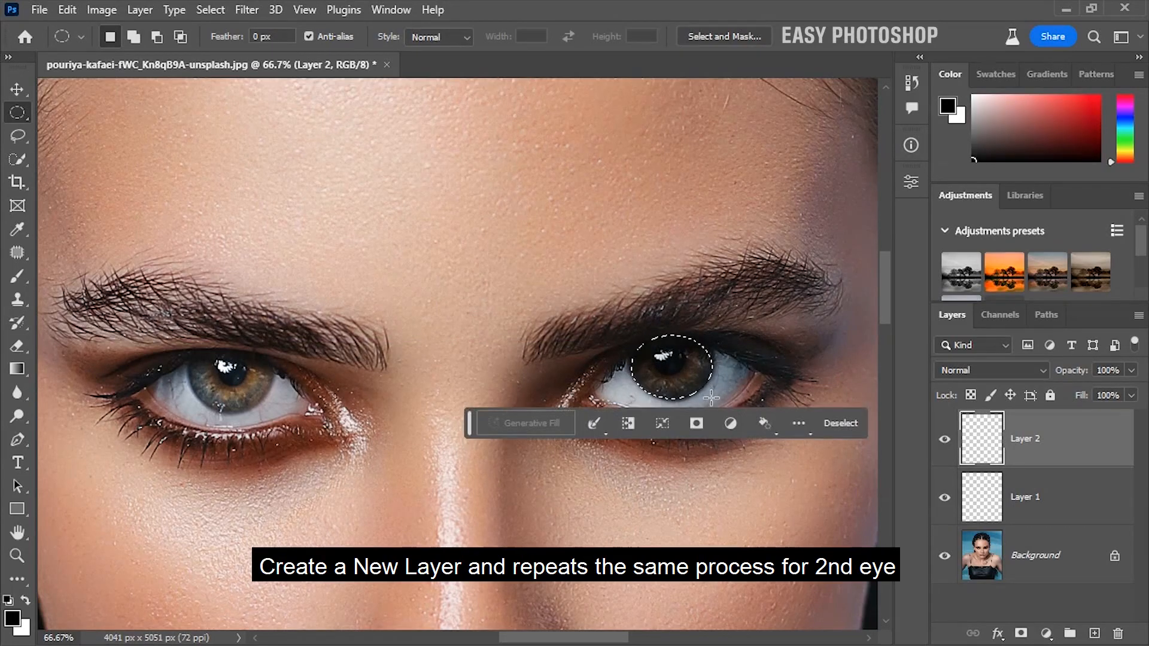
{"action": "left_click", "coordinate": [18, 136]}
{"action": "mouse_move", "coordinate": [634, 349]}
{"action": "left_mouse_down"}
{"action": "mouse_move", "coordinate": [690, 356]}
{"action": "mouse_move", "coordinate": [716, 323]}
{"action": "mouse_move", "coordinate": [629, 337]}
{"action": "mouse_move", "coordinate": [636, 349]}
{"action": "left_mouse_up"}
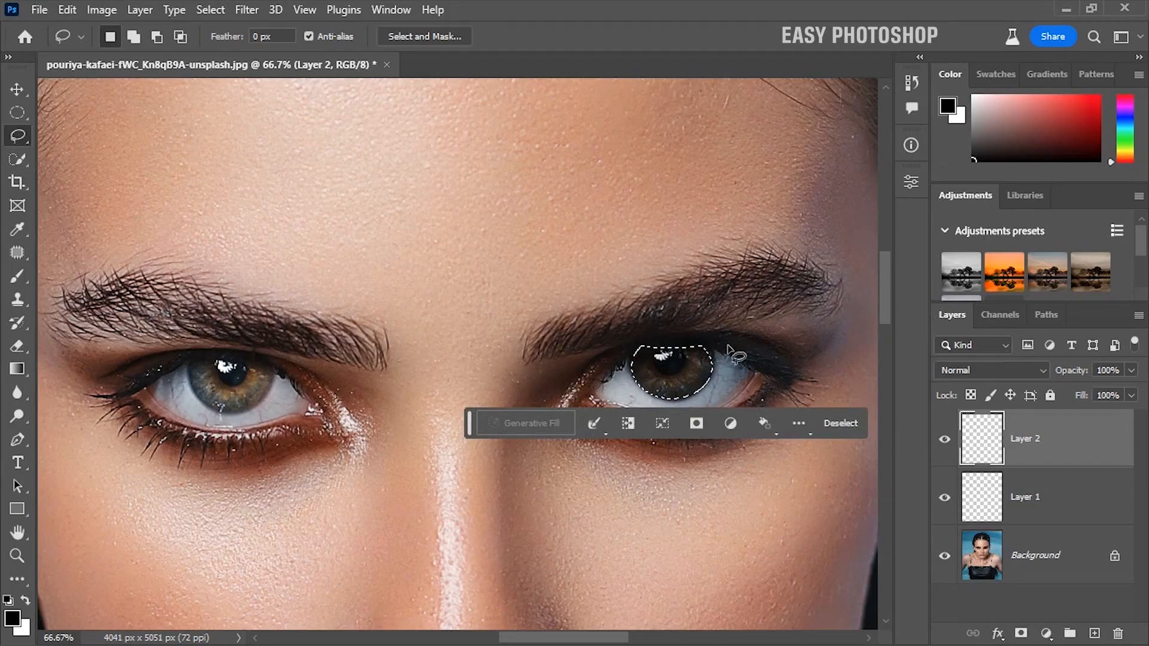
{"action": "key", "text": "ctrl+BackSpace"}
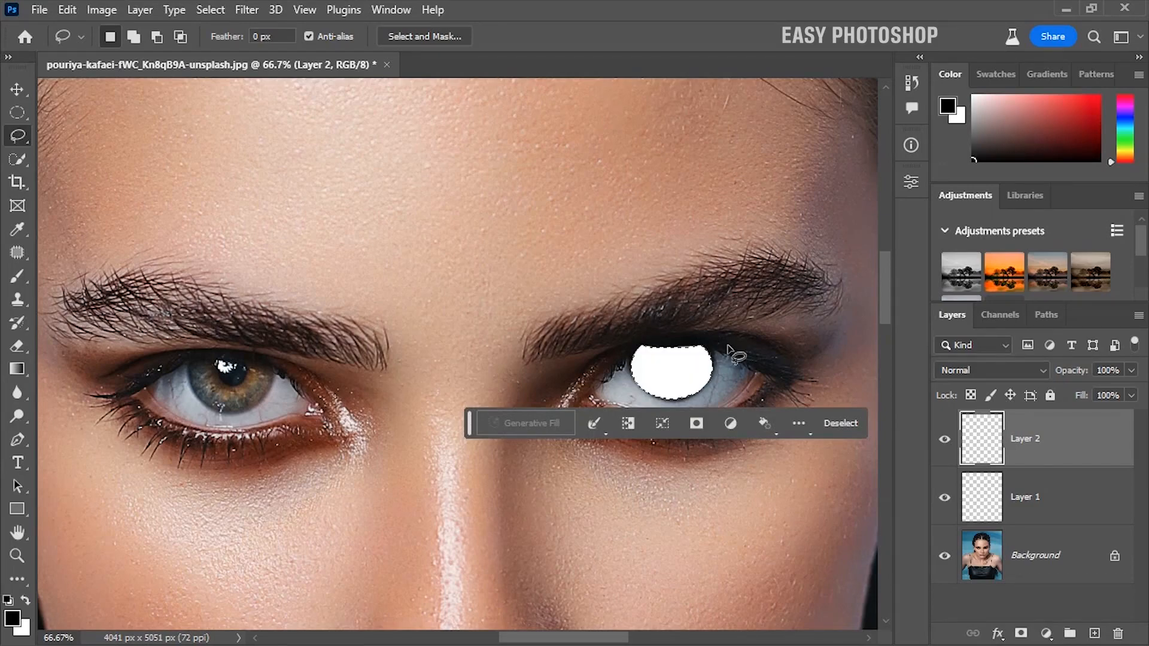
{"action": "left_click", "coordinate": [840, 423]}
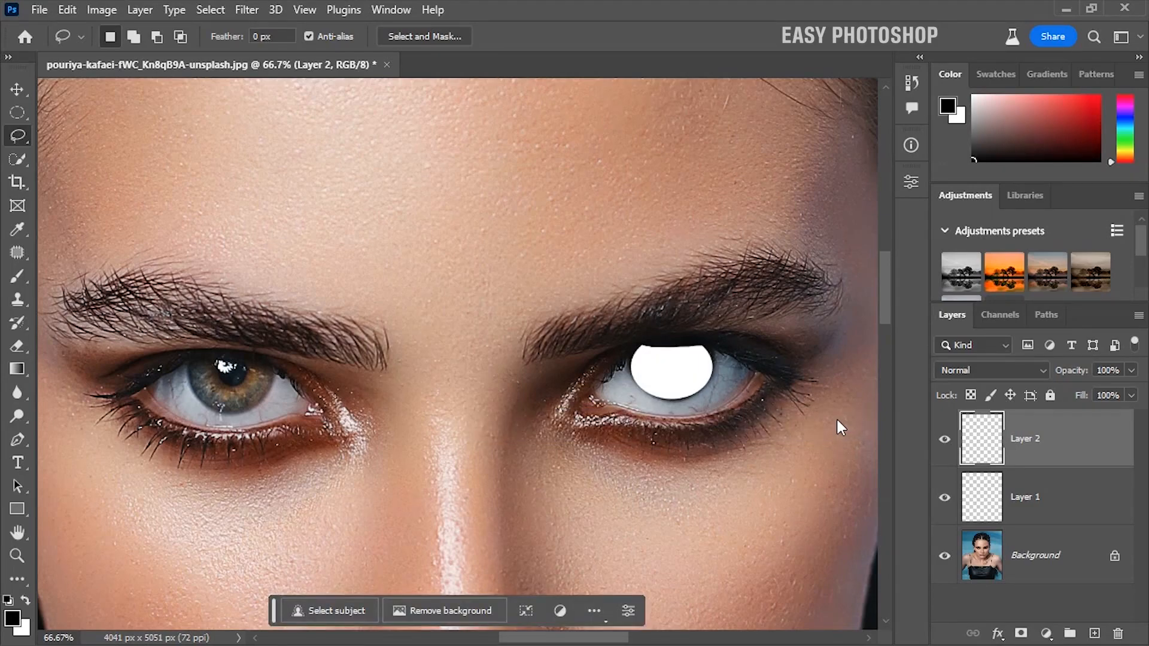
Apply a Gaussian Blur to the second white iris fill and set its layer's blend mode to Overlay.
{"action": "left_click", "coordinate": [239, 14]}
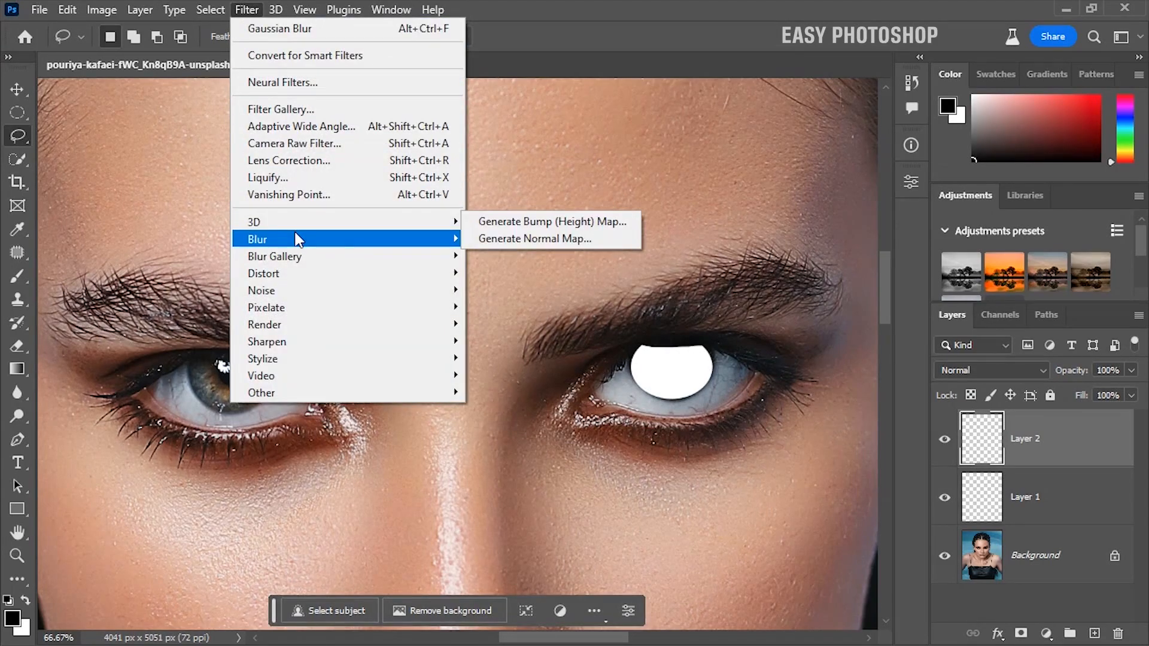
{"action": "mouse_move", "coordinate": [327, 246]}
{"action": "left_click", "coordinate": [510, 306]}
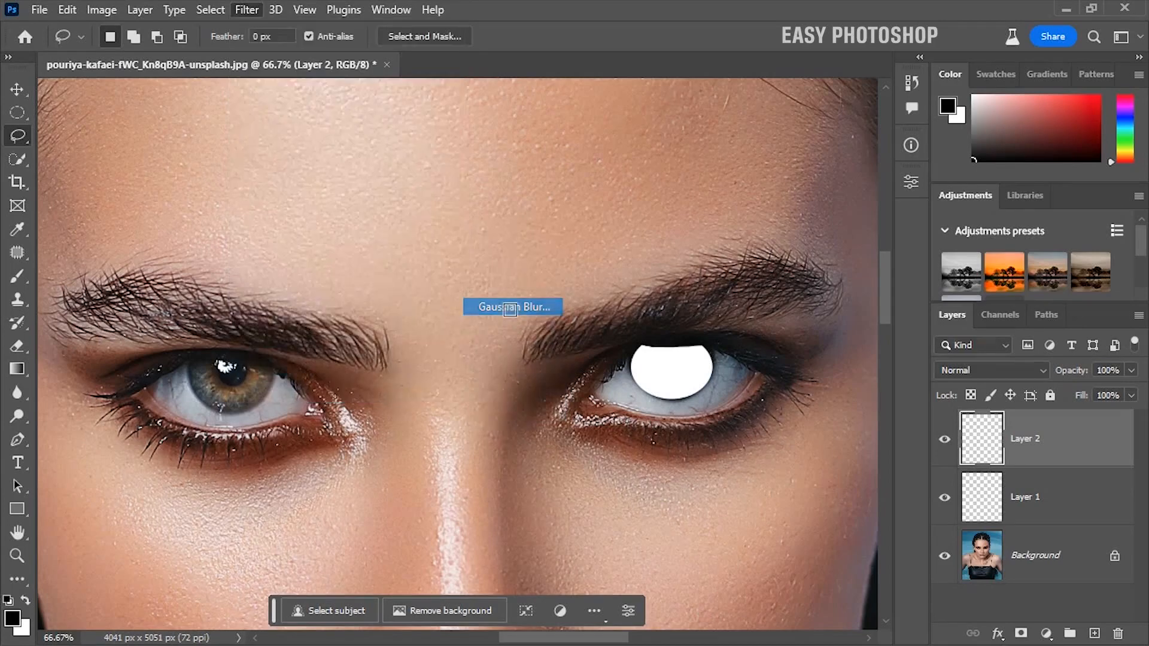
{"action": "left_click", "coordinate": [868, 300]}
{"action": "key", "text": "l"}
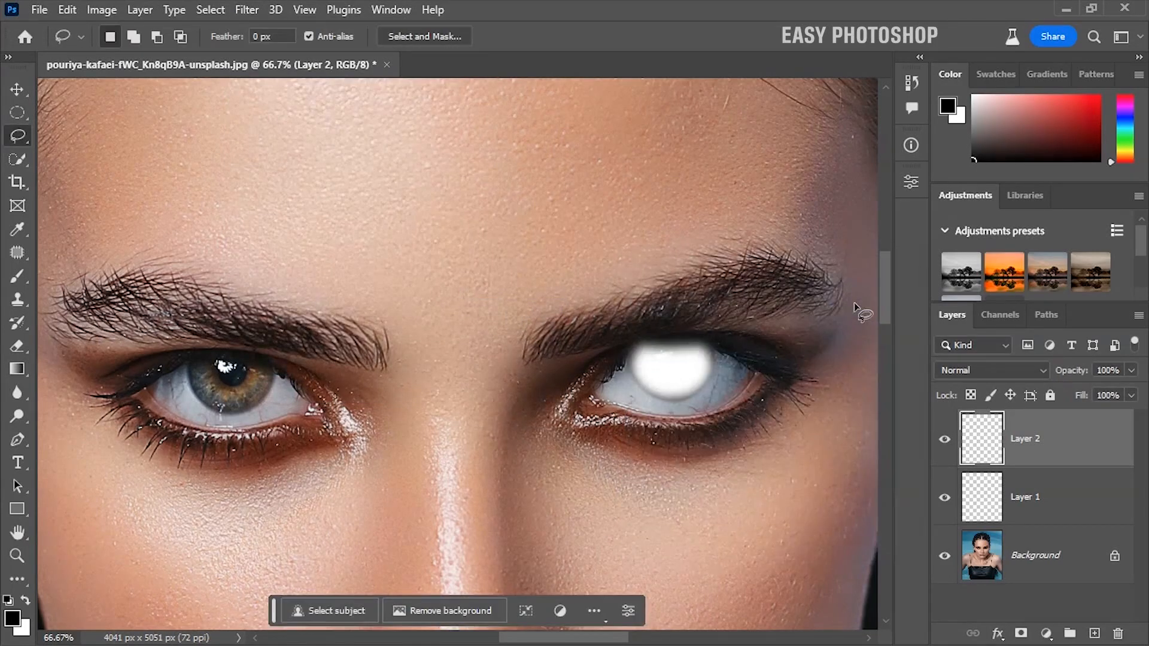
{"action": "left_click", "coordinate": [967, 365]}
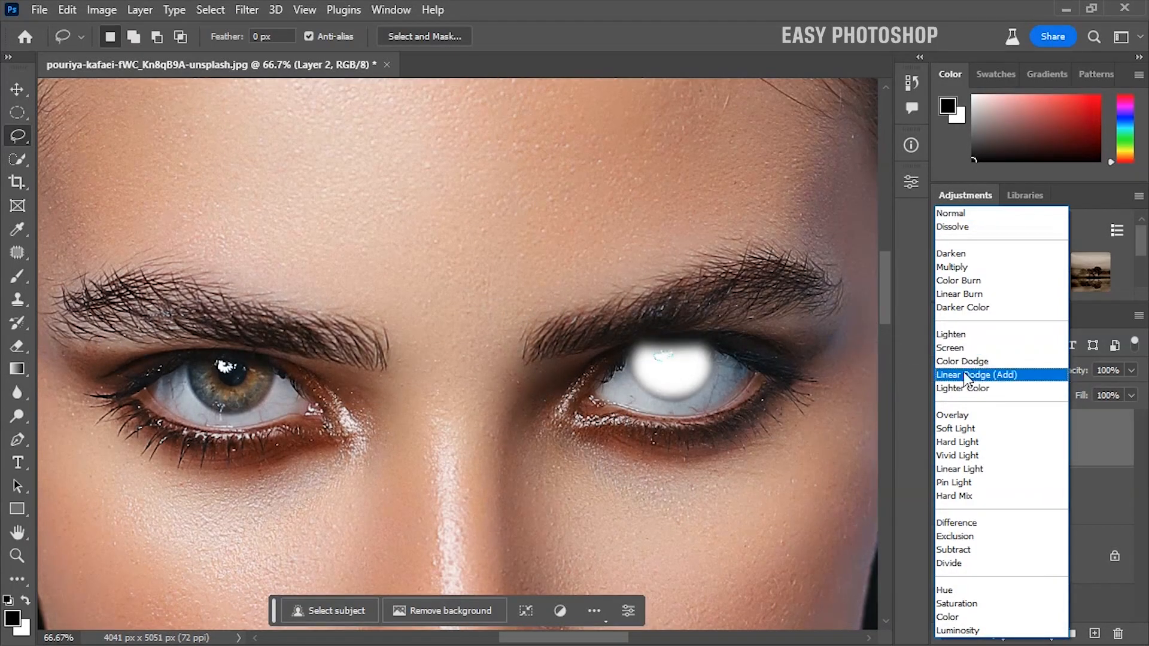
{"action": "left_click", "coordinate": [960, 415]}
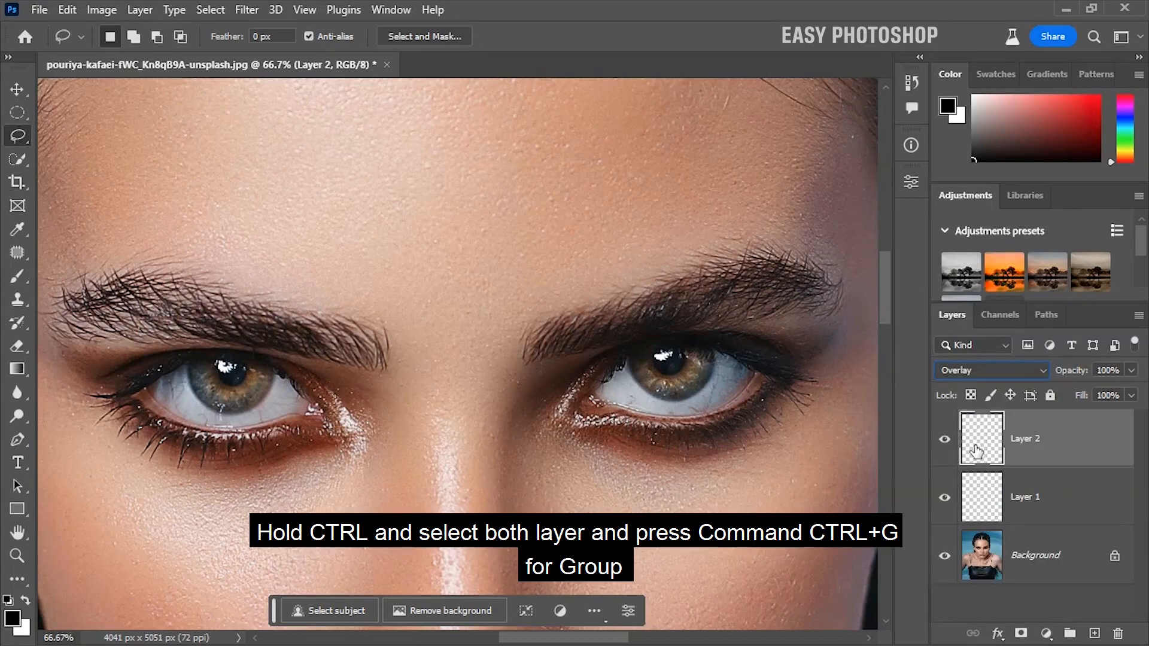
Group the two iris fill layers as Group 1 in Pass Through mode and lower the group's opacity to 87%.
{"action": "left_click", "coordinate": [1040, 497], "text": "ctrl"}
{"action": "right_click", "coordinate": [1041, 497]}
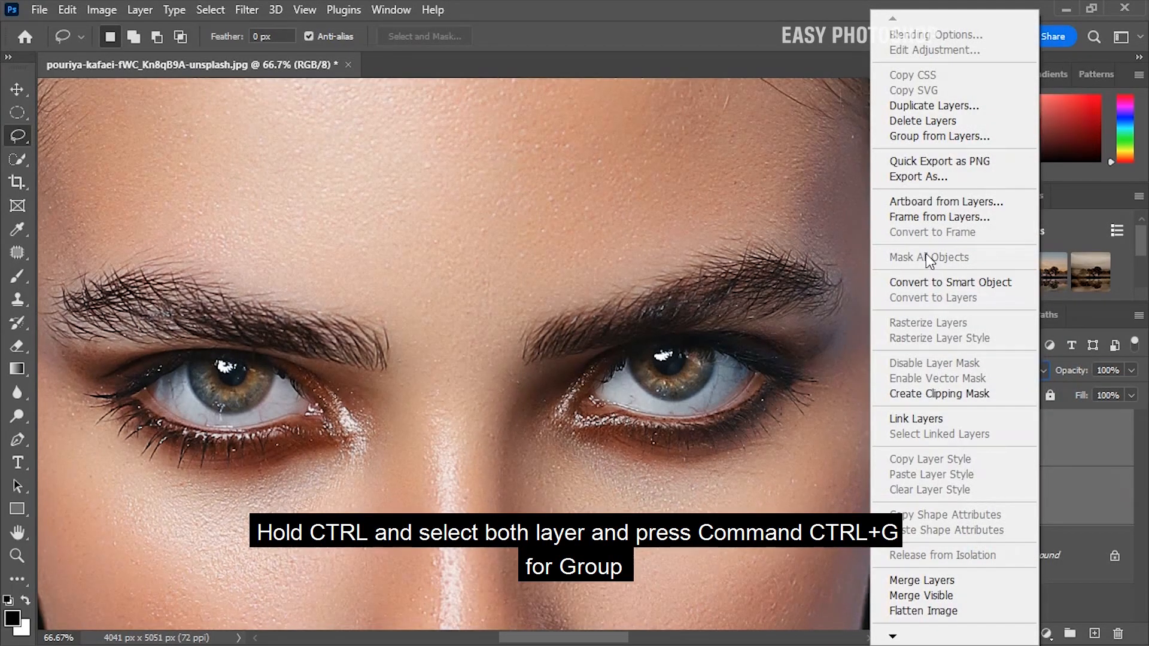
{"action": "left_click", "coordinate": [919, 137]}
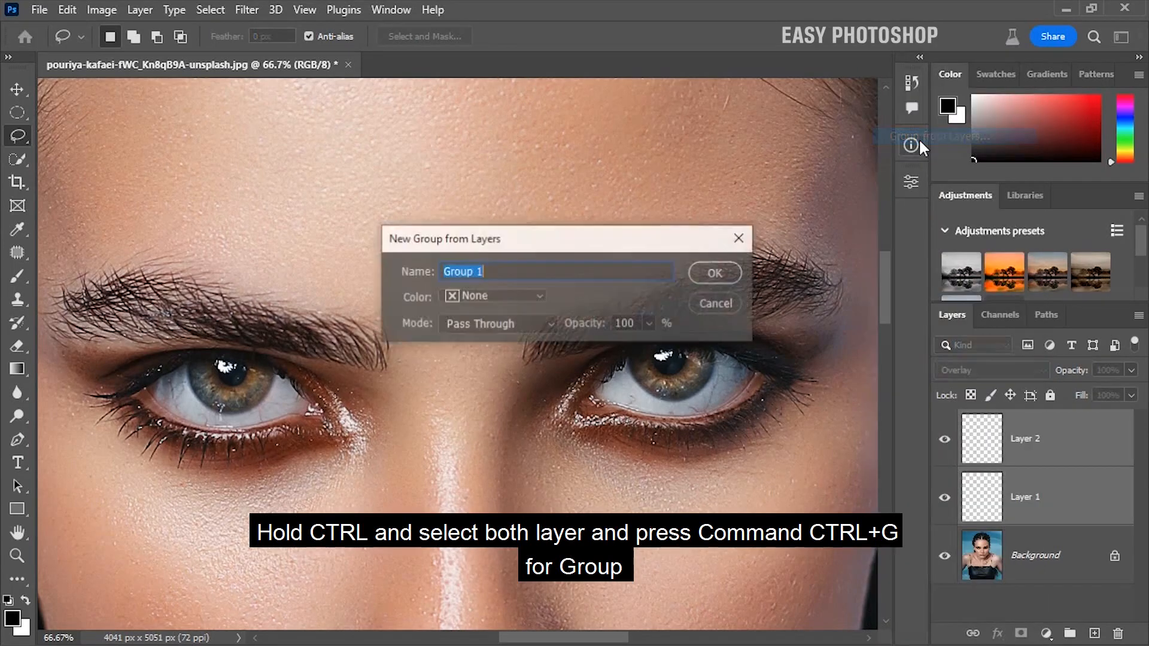
{"action": "left_click", "coordinate": [716, 273]}
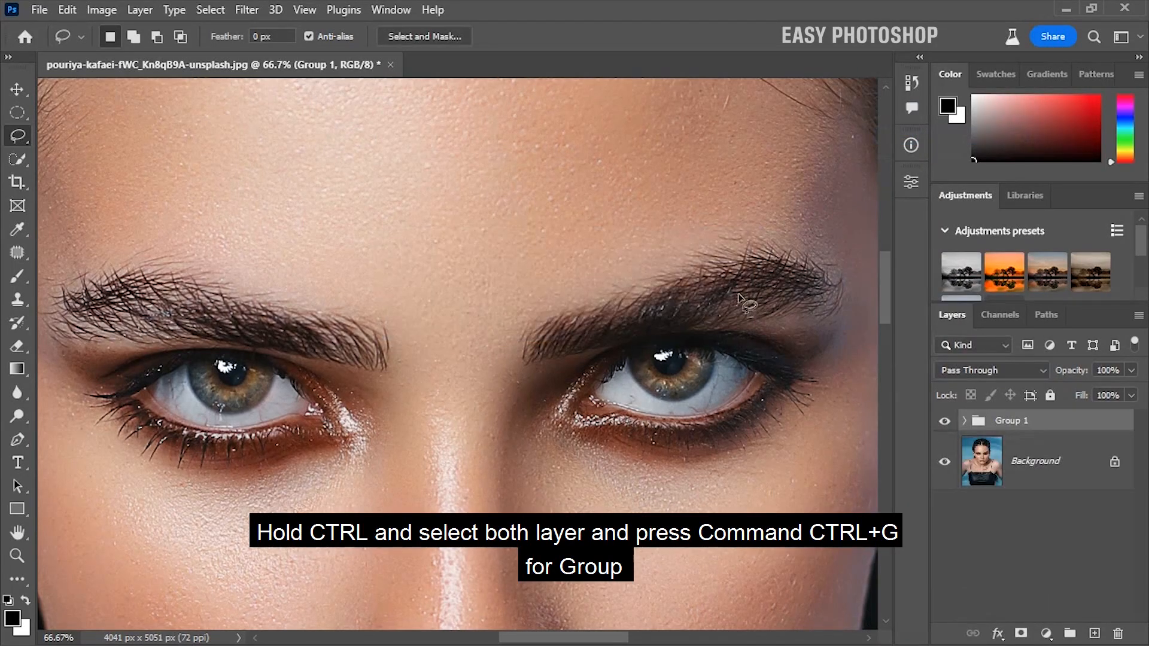
{"action": "left_click", "coordinate": [1132, 370]}
{"action": "left_click_drag", "start_coordinate": [1136, 390], "coordinate": [1124, 398]}
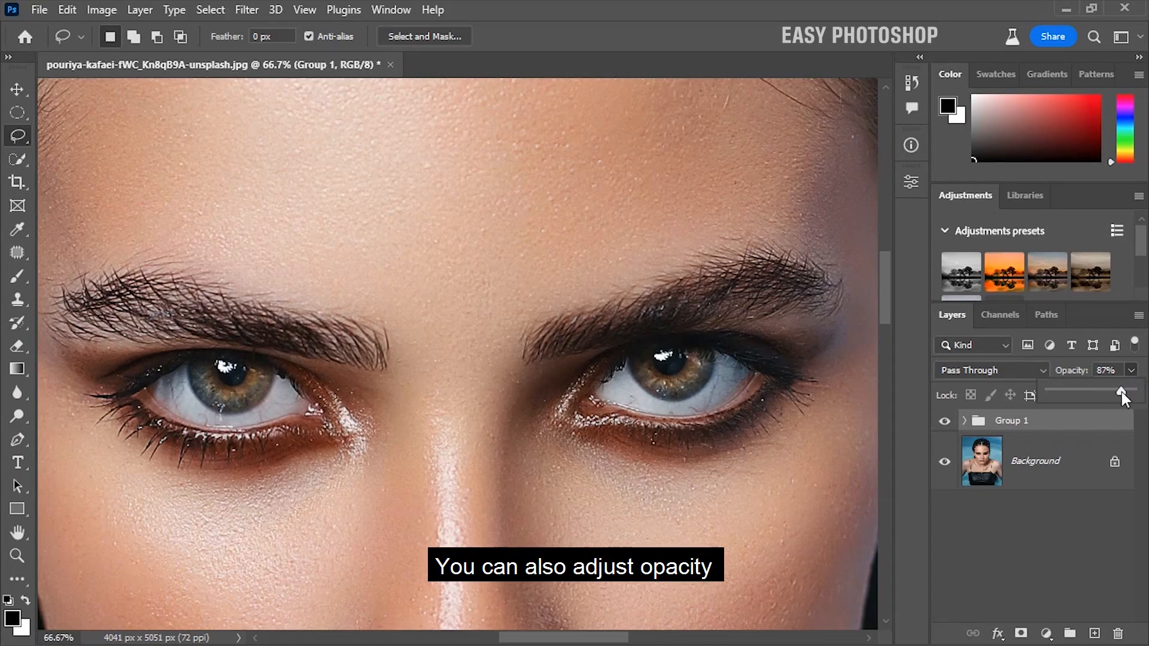
Compare both eyes before and after the brightening by toggling the visibility of the iris layer group.
{"action": "left_click", "coordinate": [945, 426]}
{"action": "left_click", "coordinate": [945, 426]}
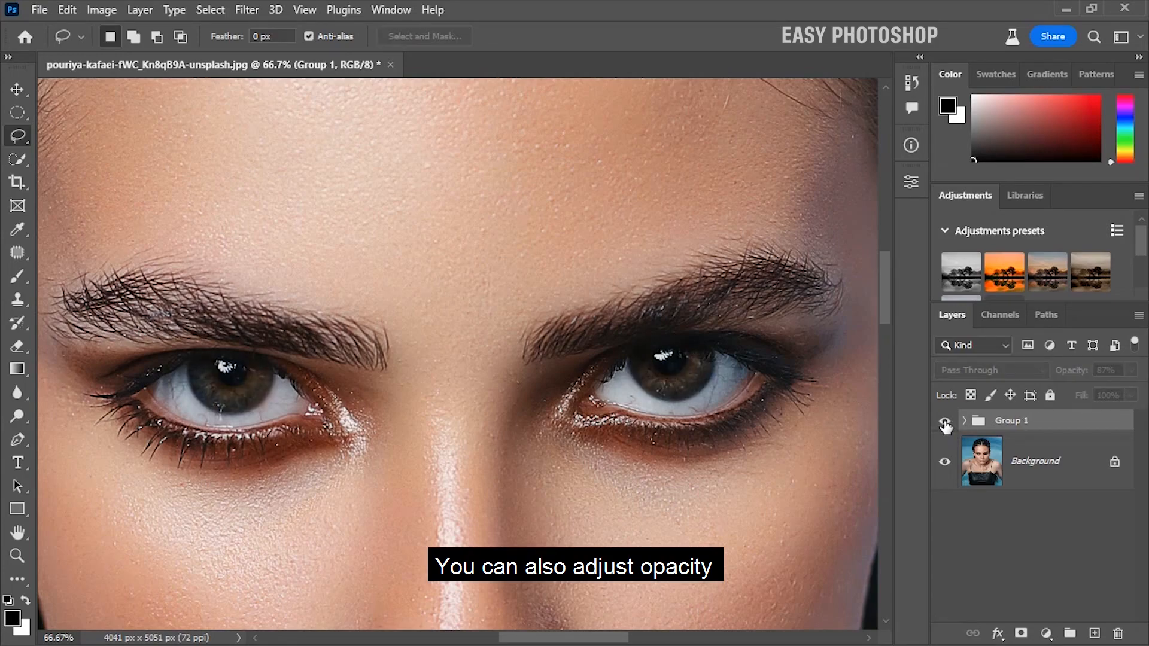
{"action": "left_click", "coordinate": [946, 426]}
{"action": "left_click", "coordinate": [946, 426]}
{"action": "left_click", "coordinate": [945, 426]}
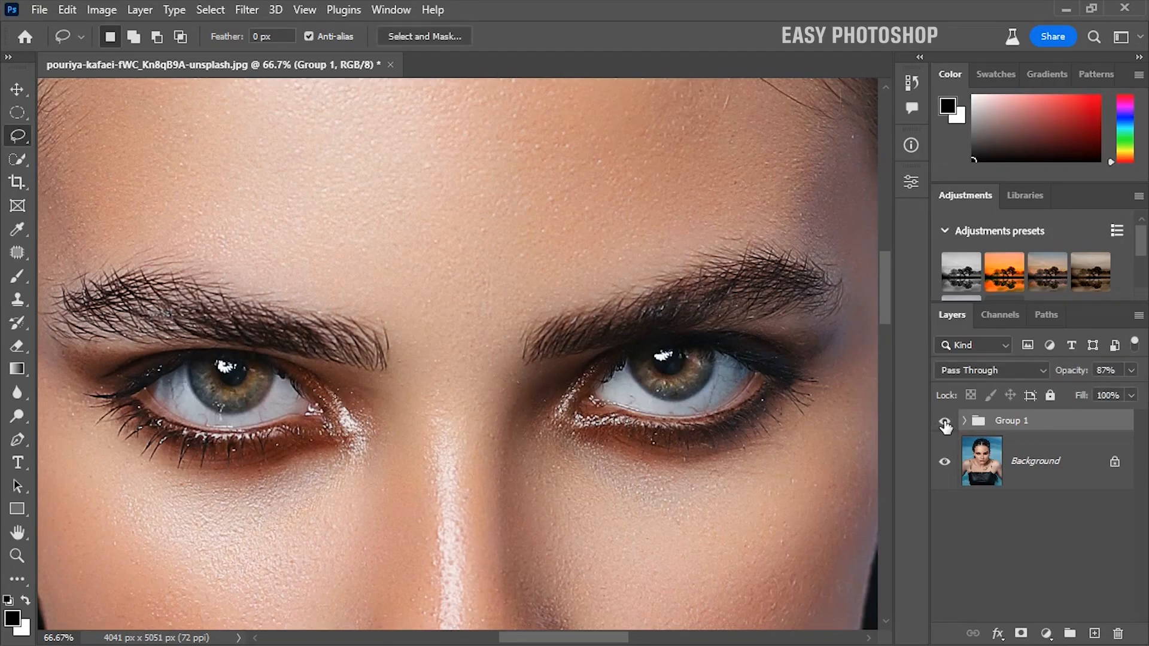